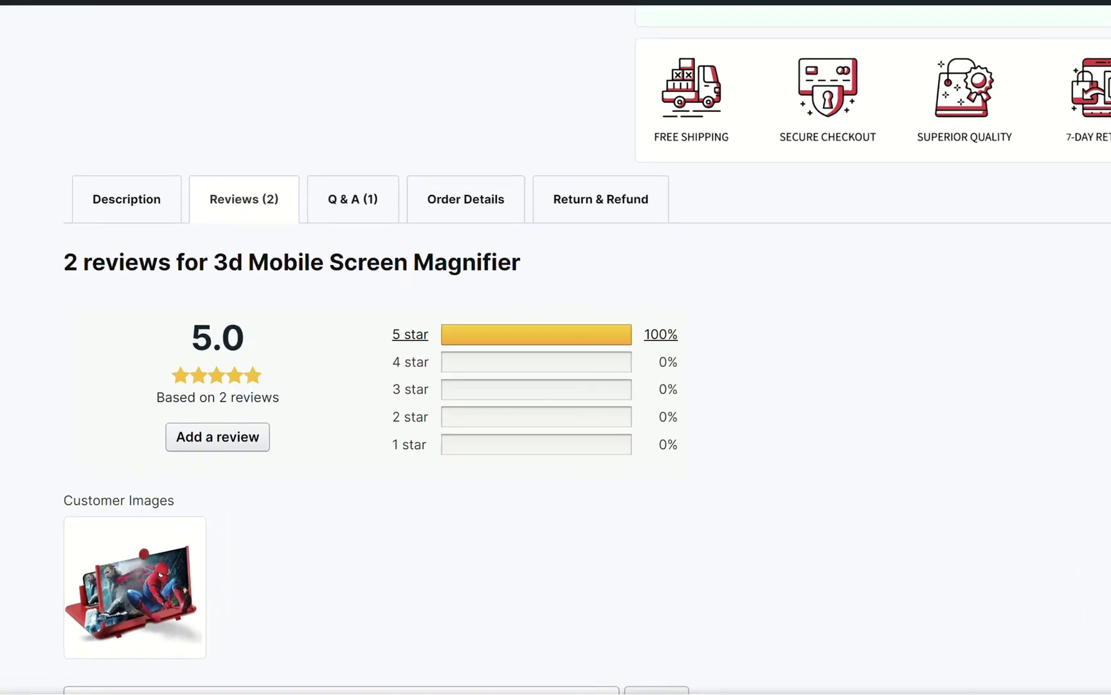
Upvote the second 3d Mobile Screen Magnifier review, then show the Q & A (1) tab
scroll(260, 333, down, 2)
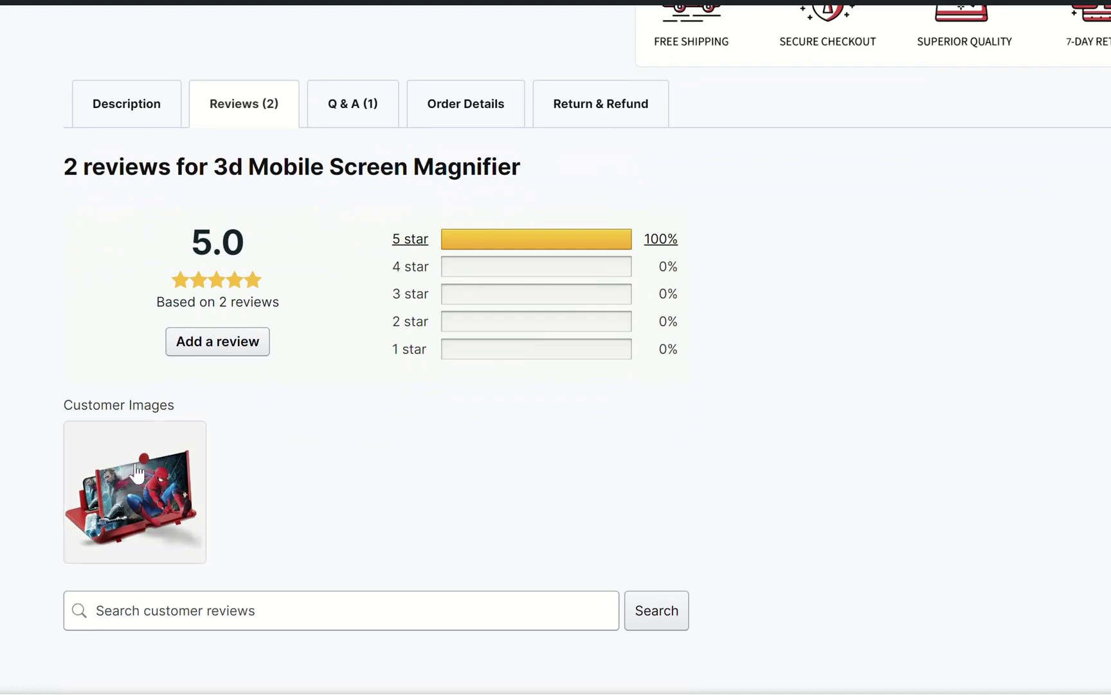
scroll(359, 422, down, 5)
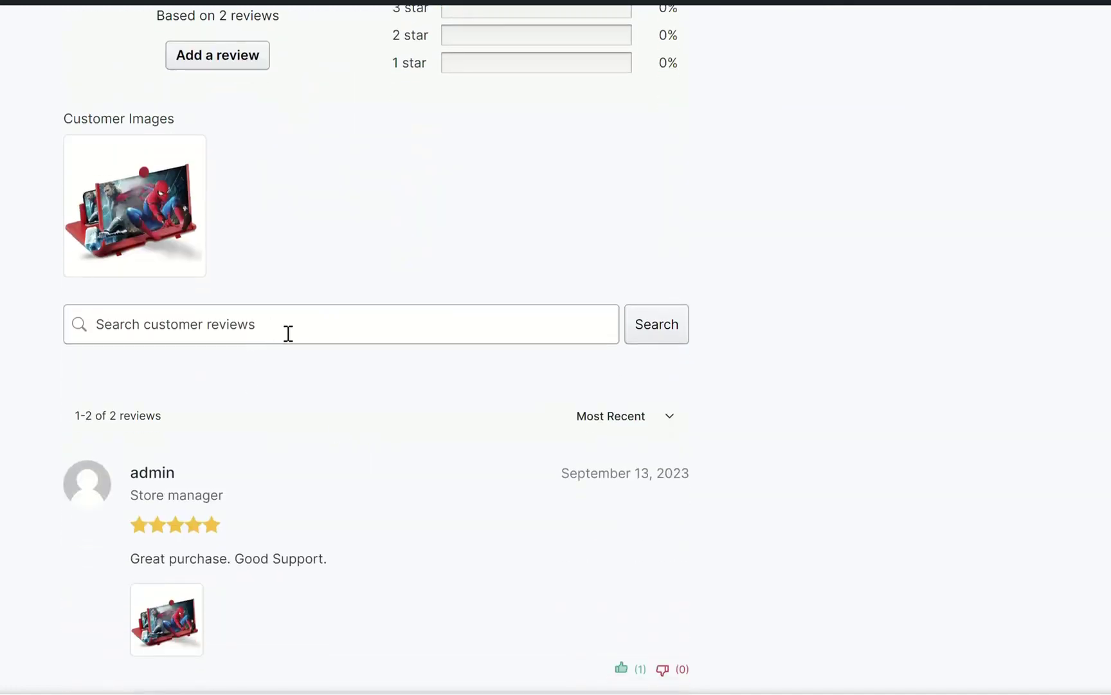
scroll(391, 323, down, 1)
scroll(391, 323, down, 3)
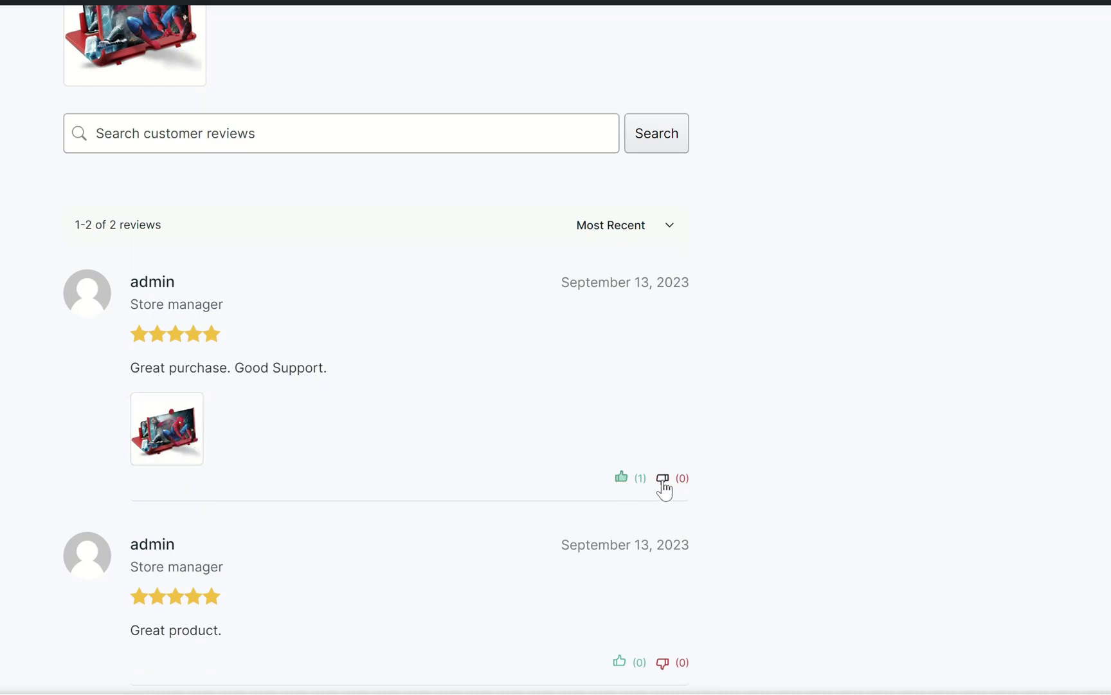
scroll(653, 477, down, 3)
click(620, 473)
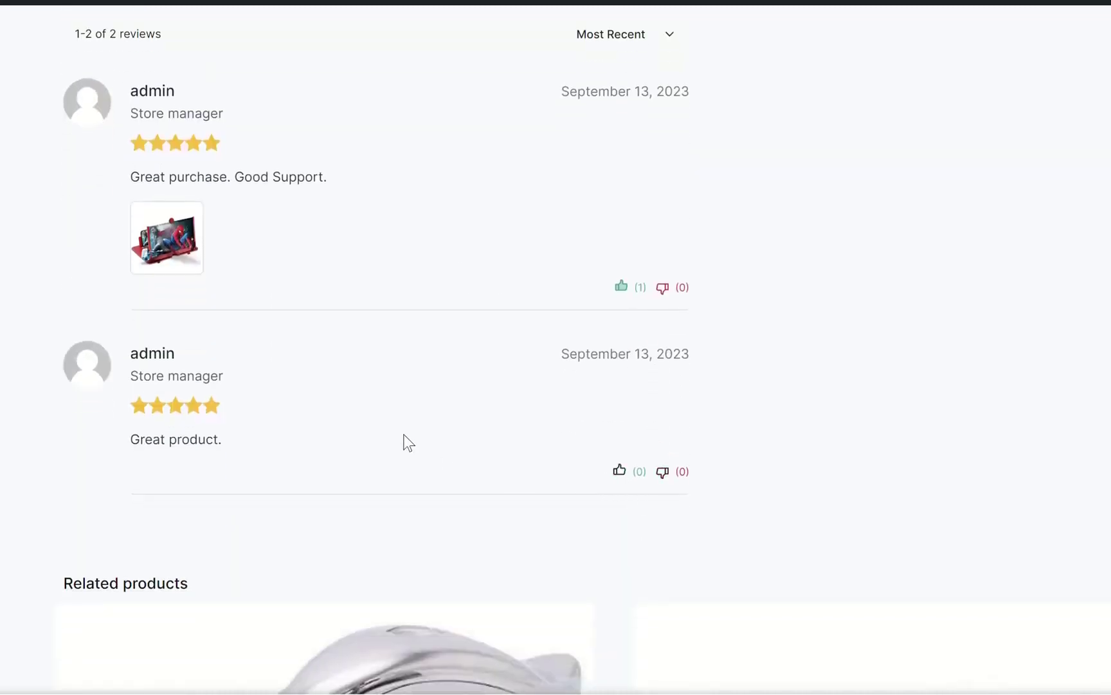
scroll(406, 443, up, 10)
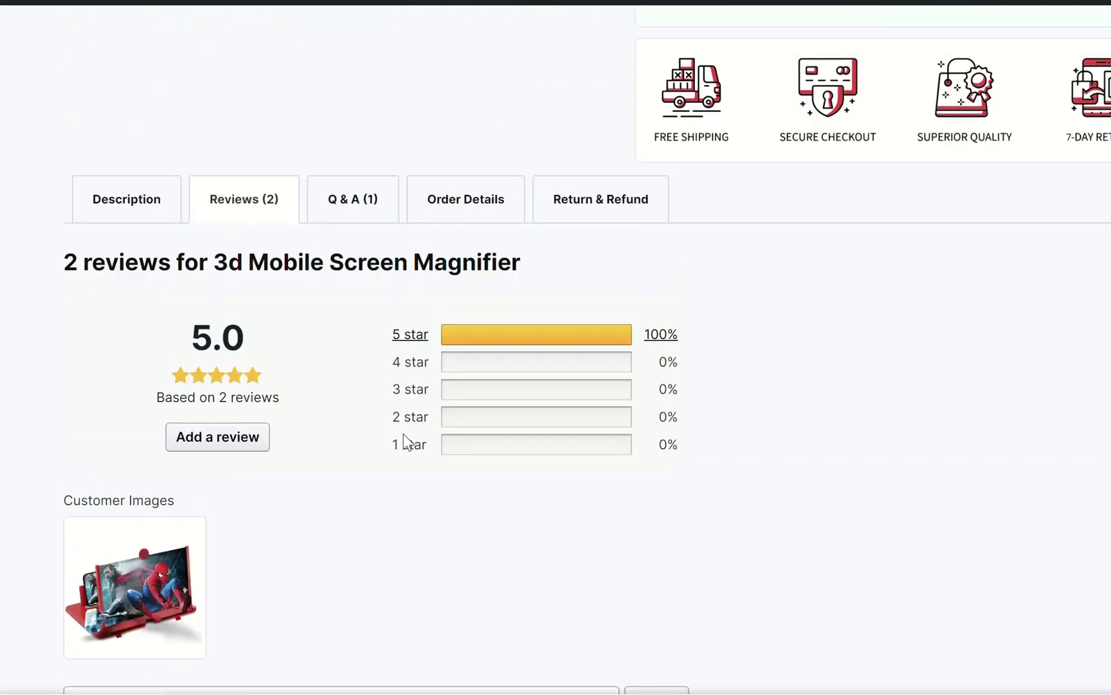
click(362, 209)
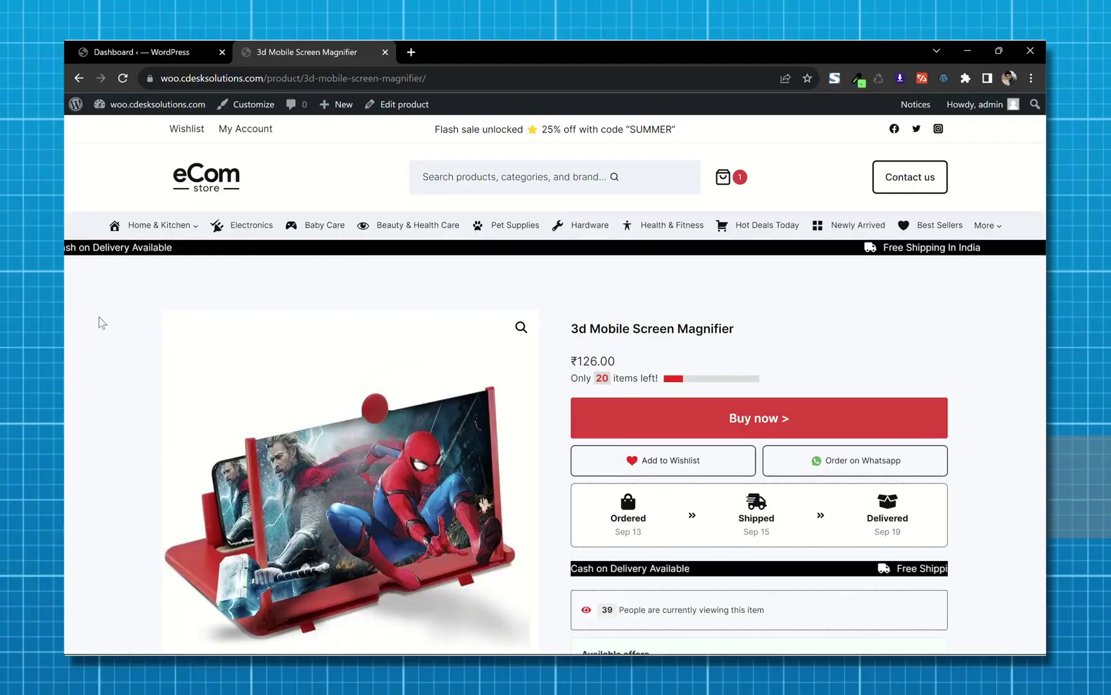
Switch to the admin Dashboard and go to WooCommerce Settings
scroll(100, 322, down, 4)
scroll(100, 321, down, 4)
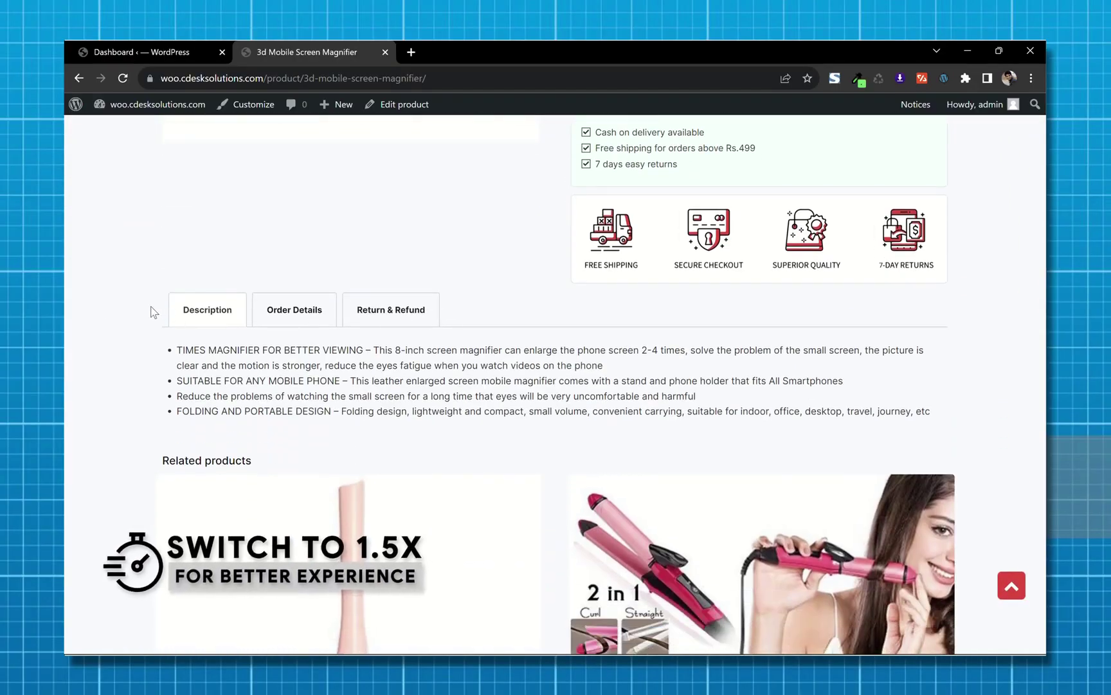
click(200, 45)
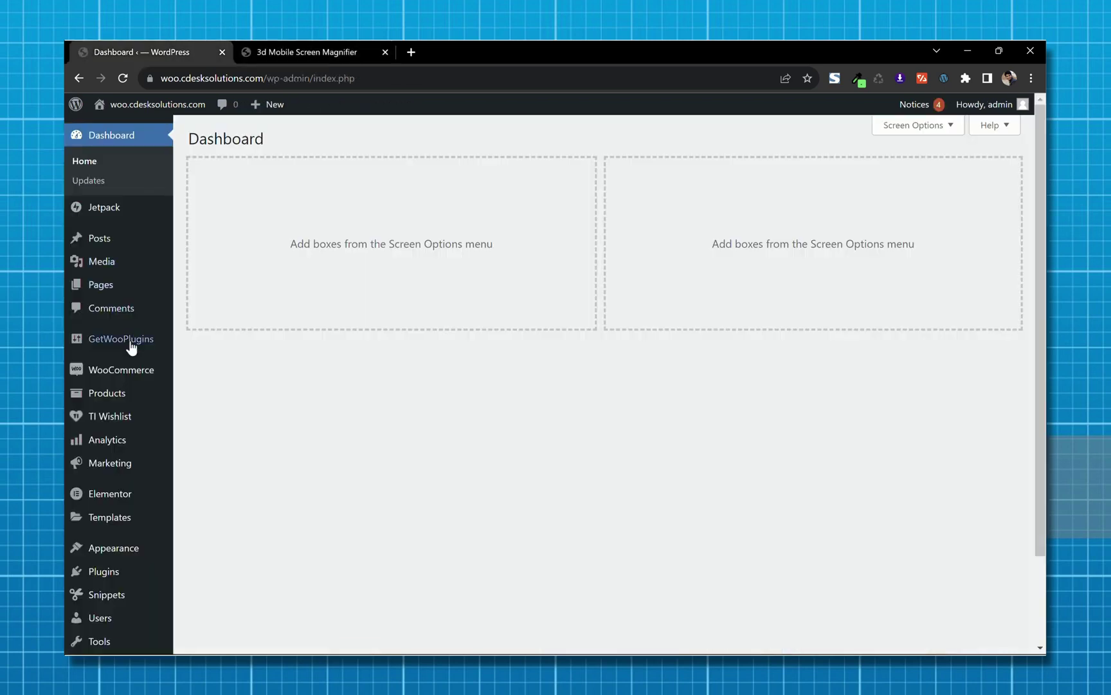
mouse_move(126, 346)
mouse_move(117, 376)
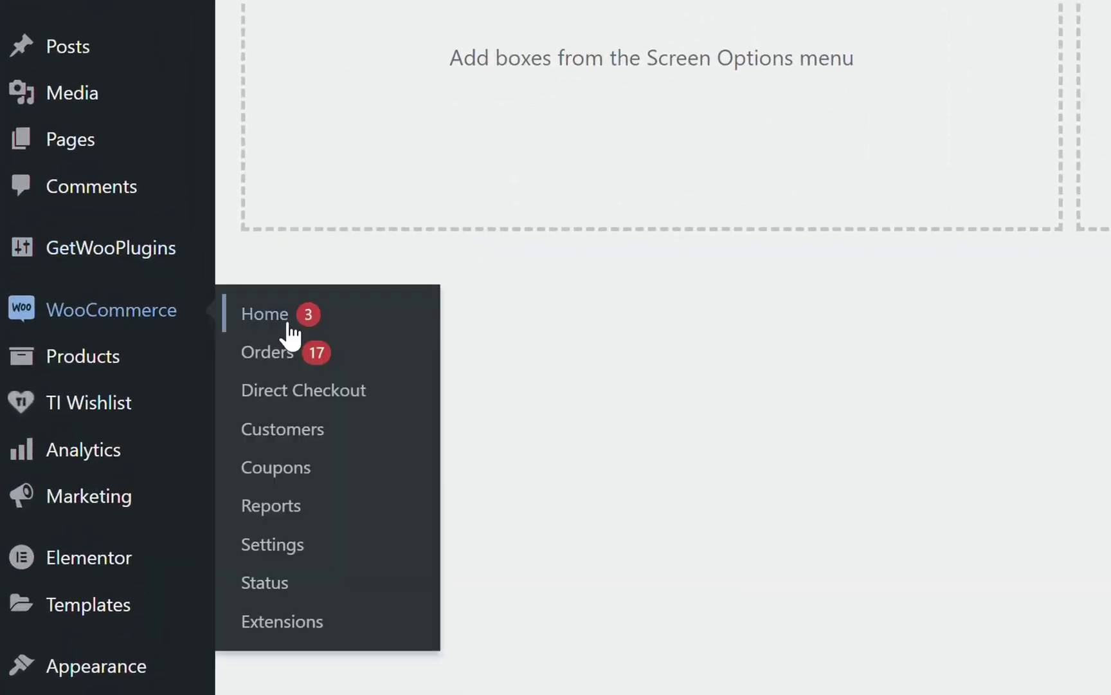
click(267, 551)
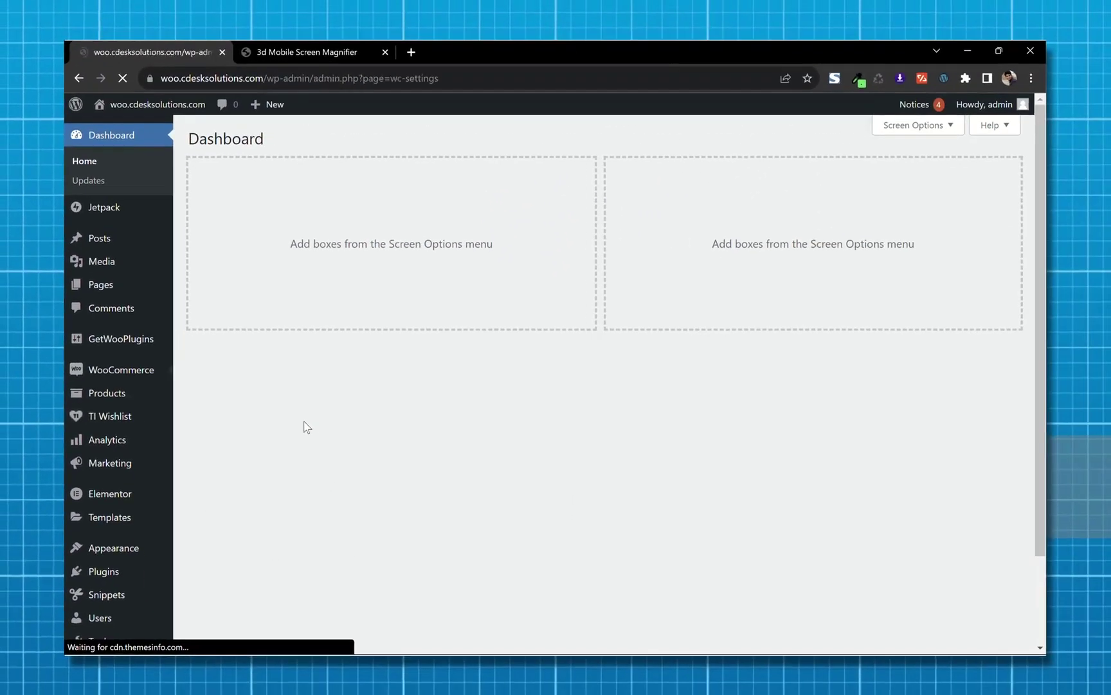
Turn on Enable product reviews in WooCommerce Products settings, save, and return to the magnifier page
click(275, 267)
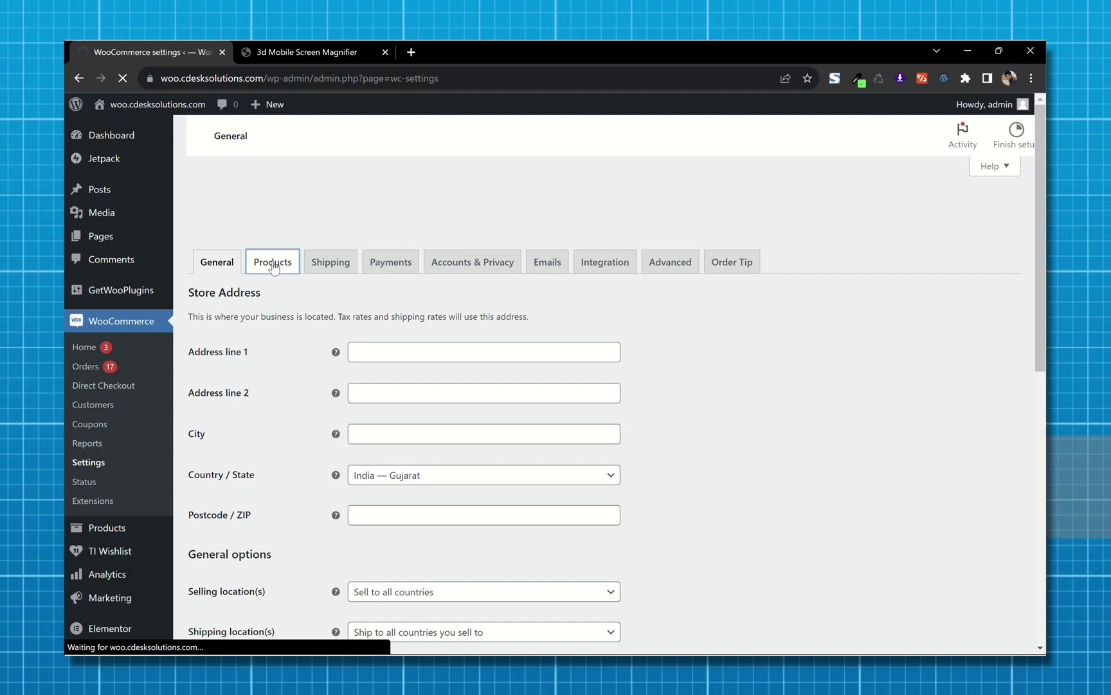
scroll(273, 268, down, 3)
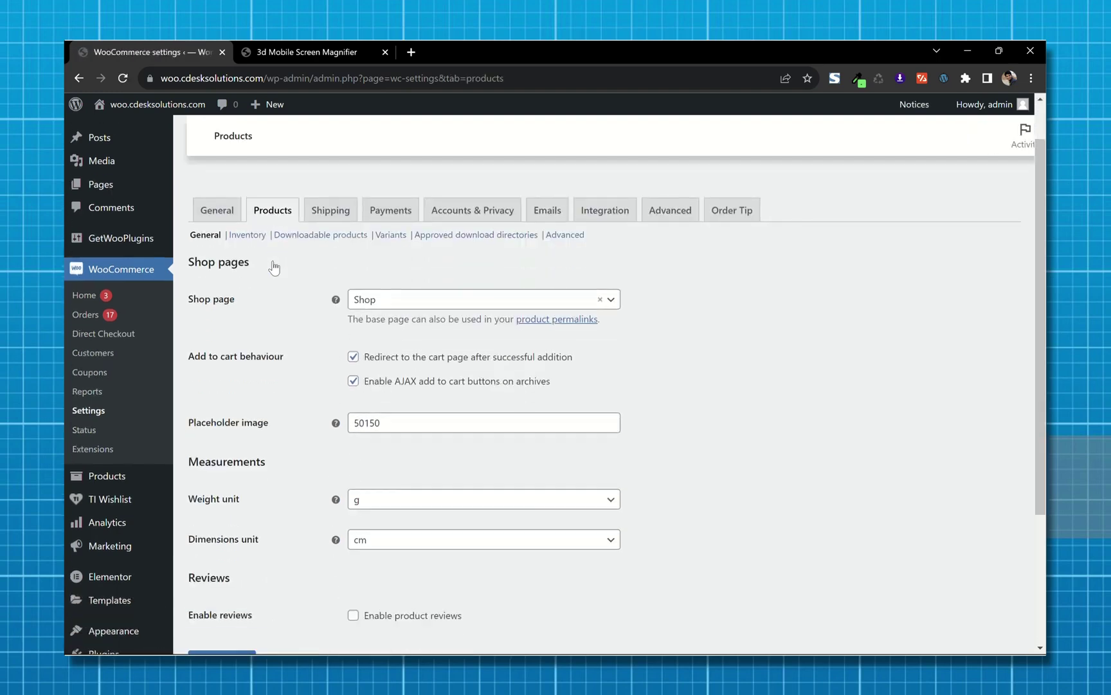
click(353, 424)
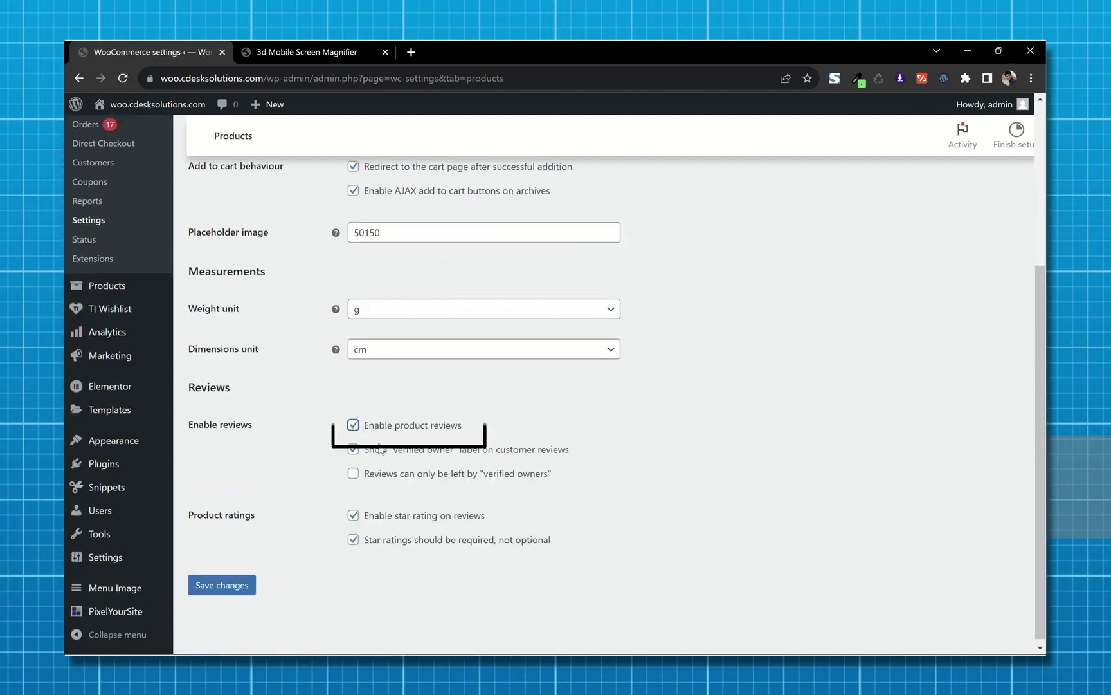
click(220, 589)
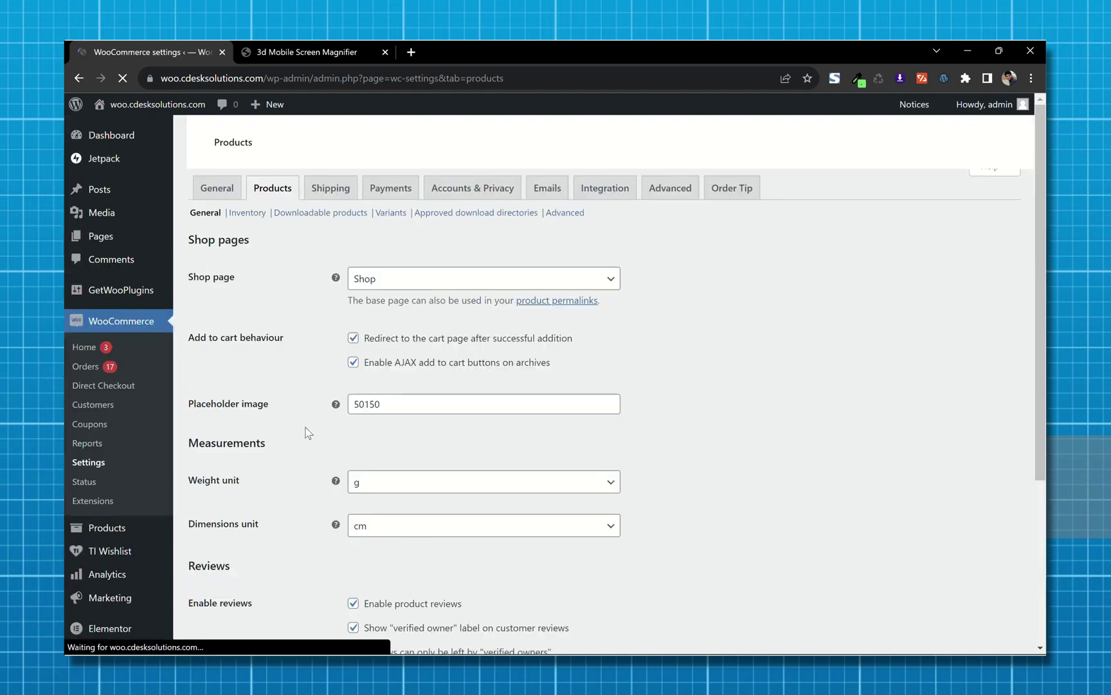
click(365, 51)
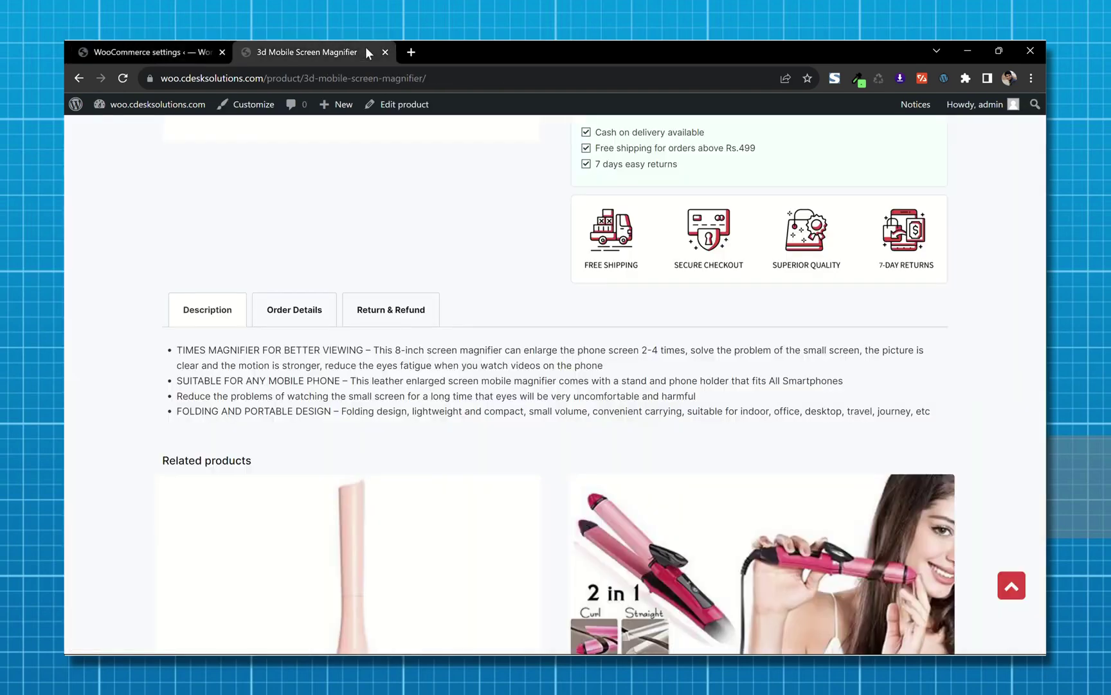
Reload the magnifier page and submit a five-star review reading 'Great product.'
click(123, 78)
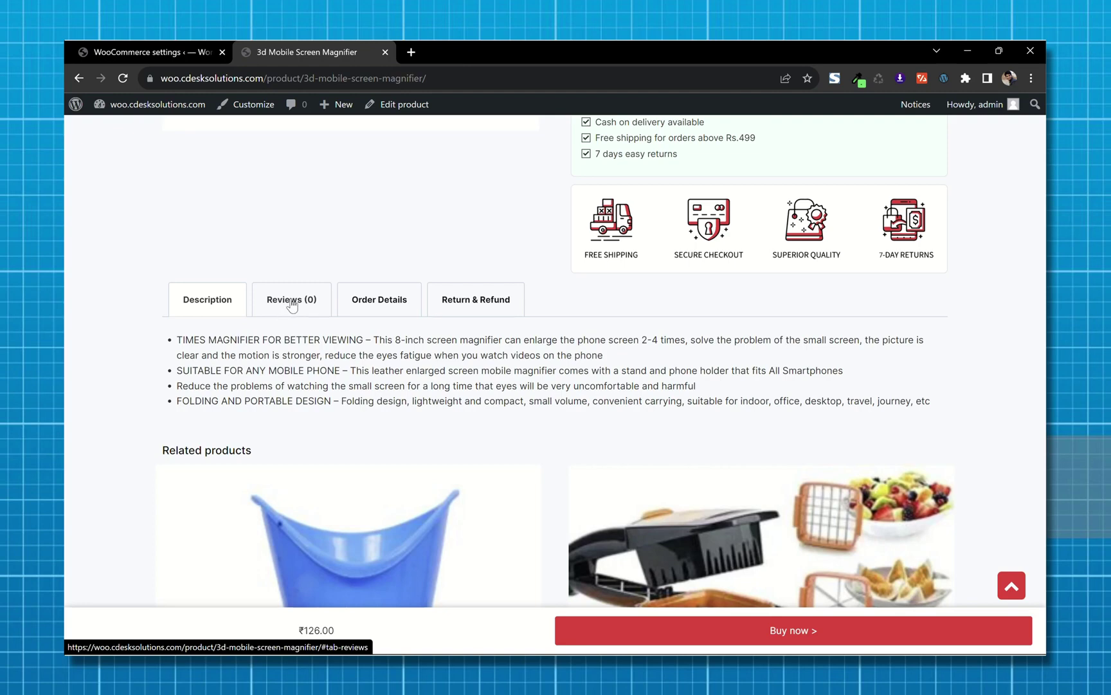
click(291, 303)
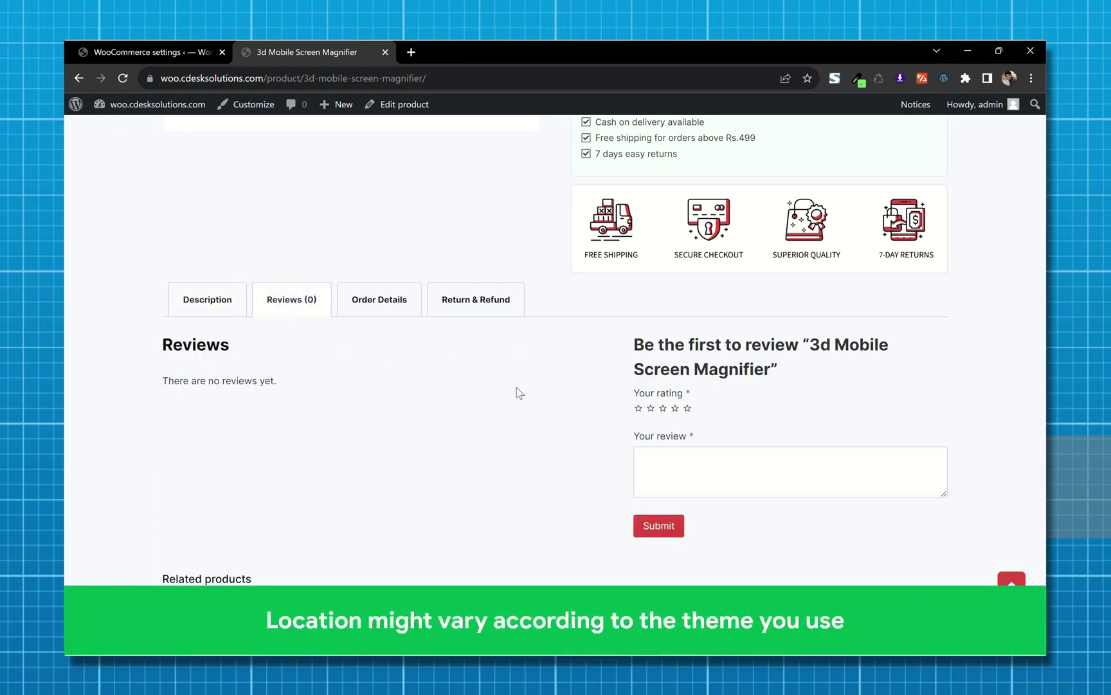
click(687, 409)
click(682, 472)
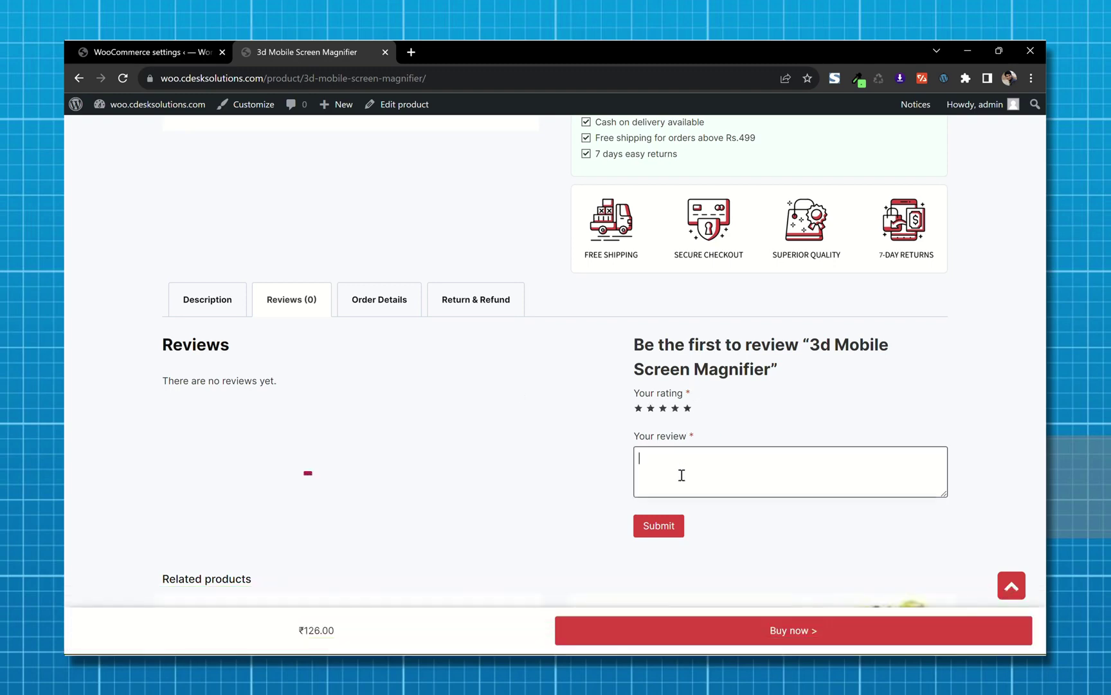
text(Great )
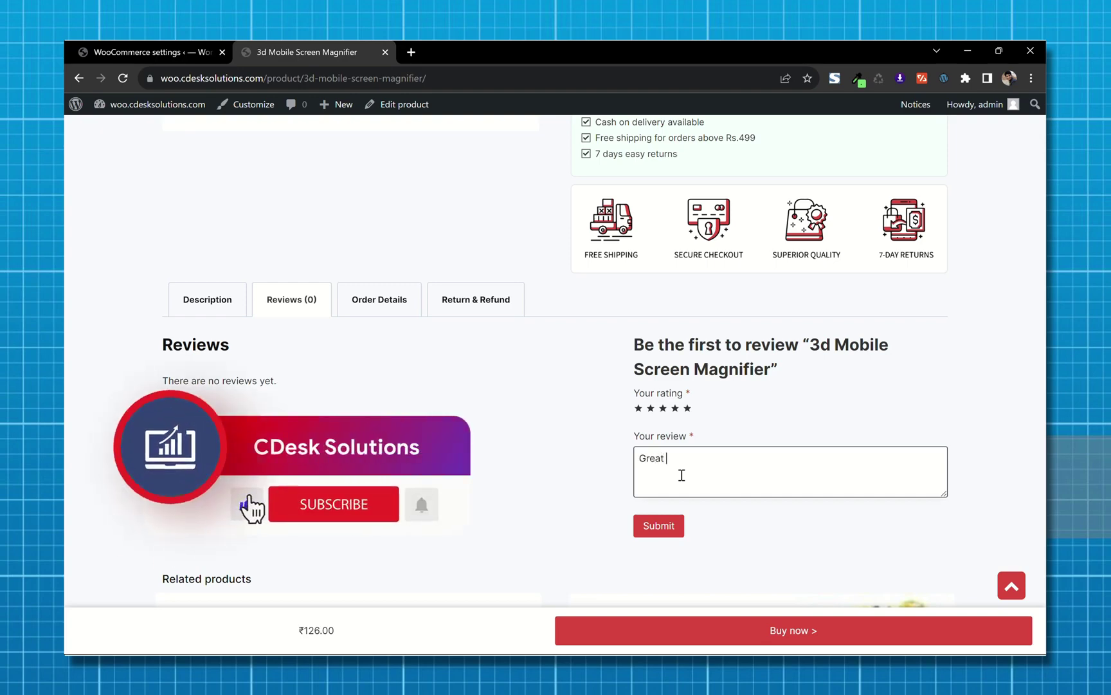
text(product.)
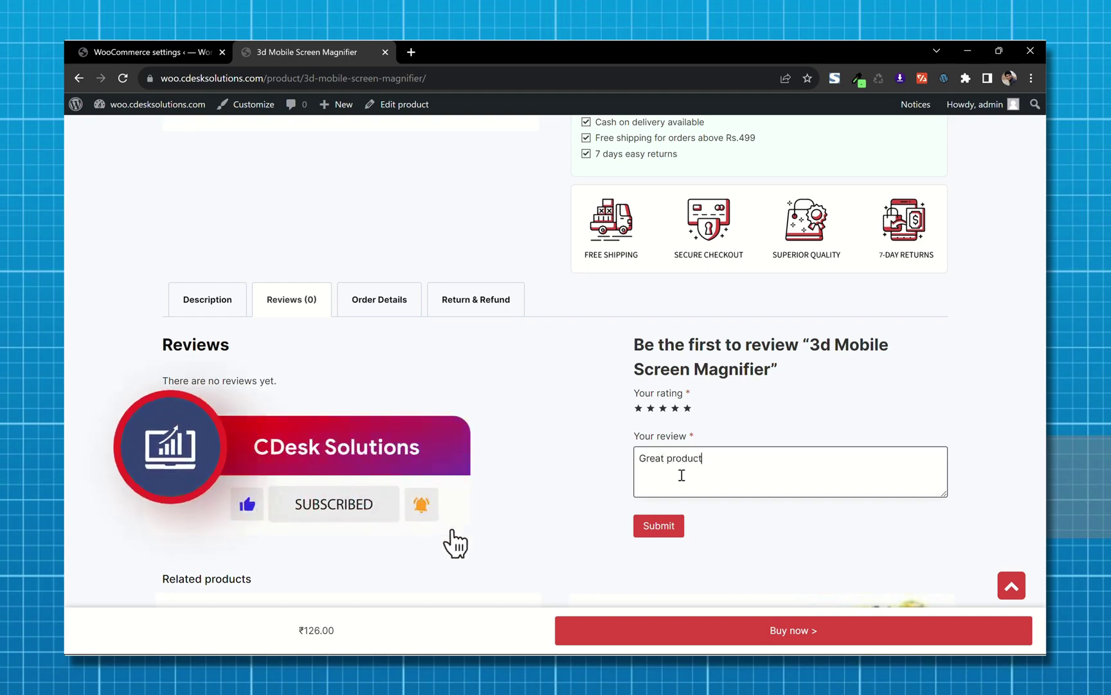
click(659, 525)
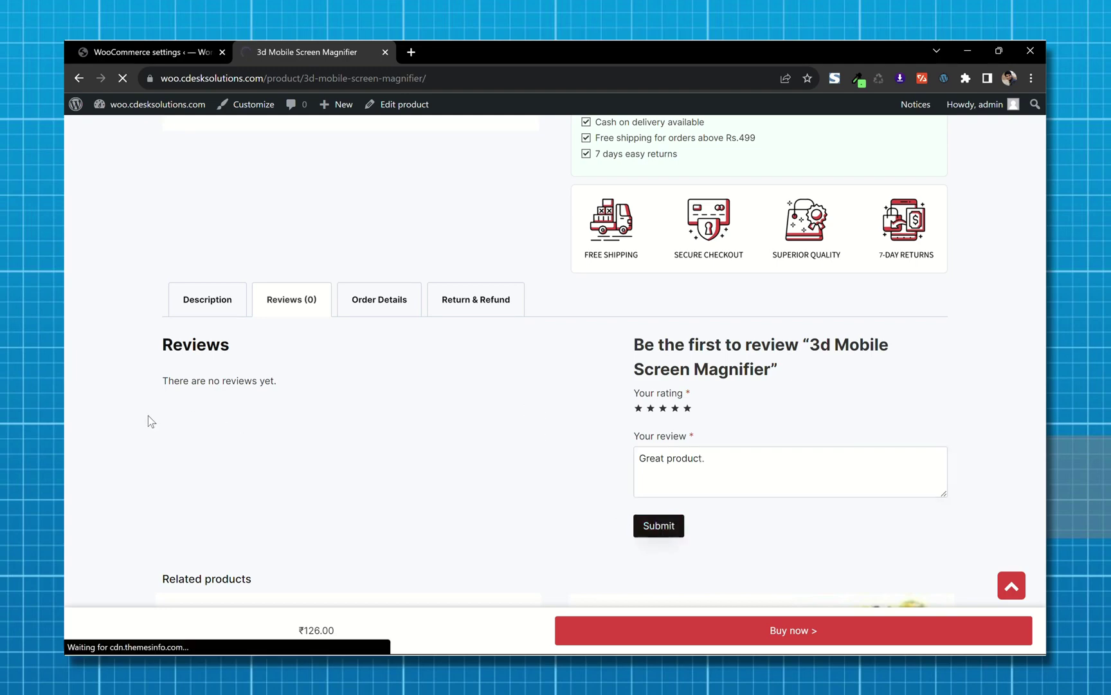
scroll(149, 414, up, 5)
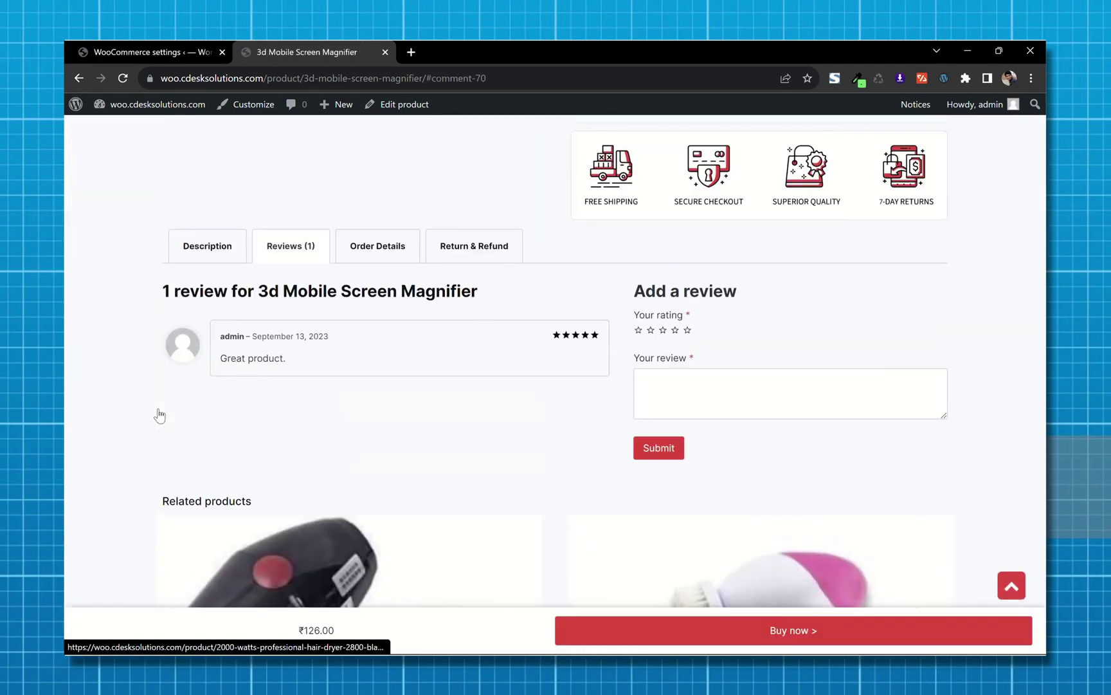
scroll(446, 461, down, 1)
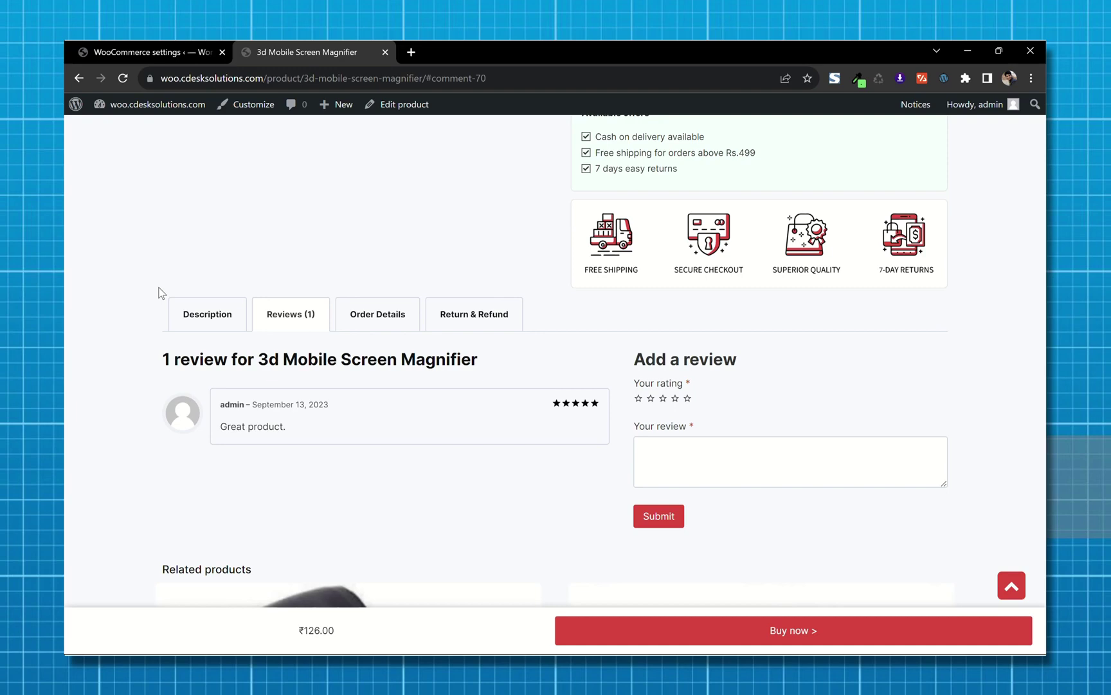
Search the plugin directory for 'Cusrev' and install Customer Reviews for WooCommerce
mouse_move(111, 464)
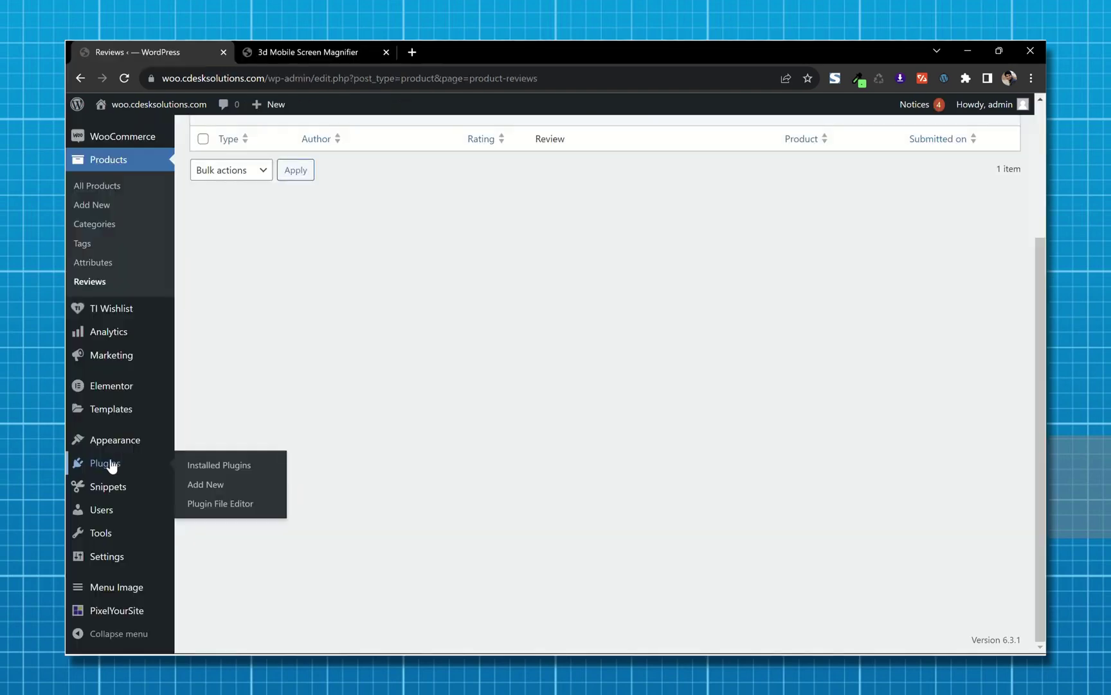
click(205, 489)
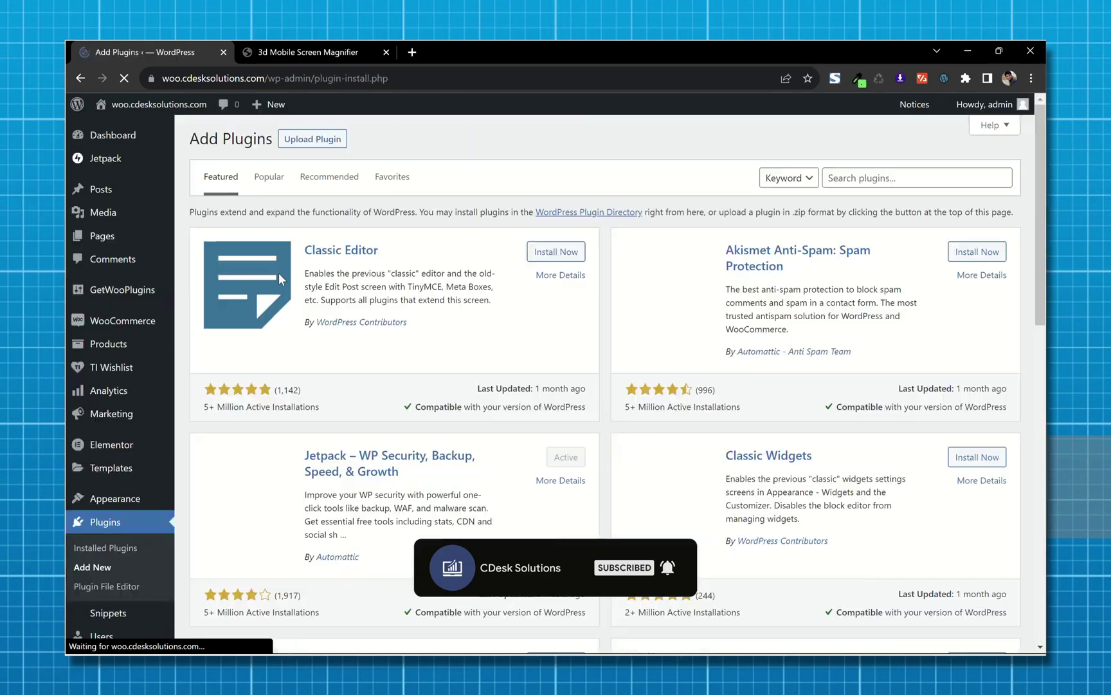
click(855, 179)
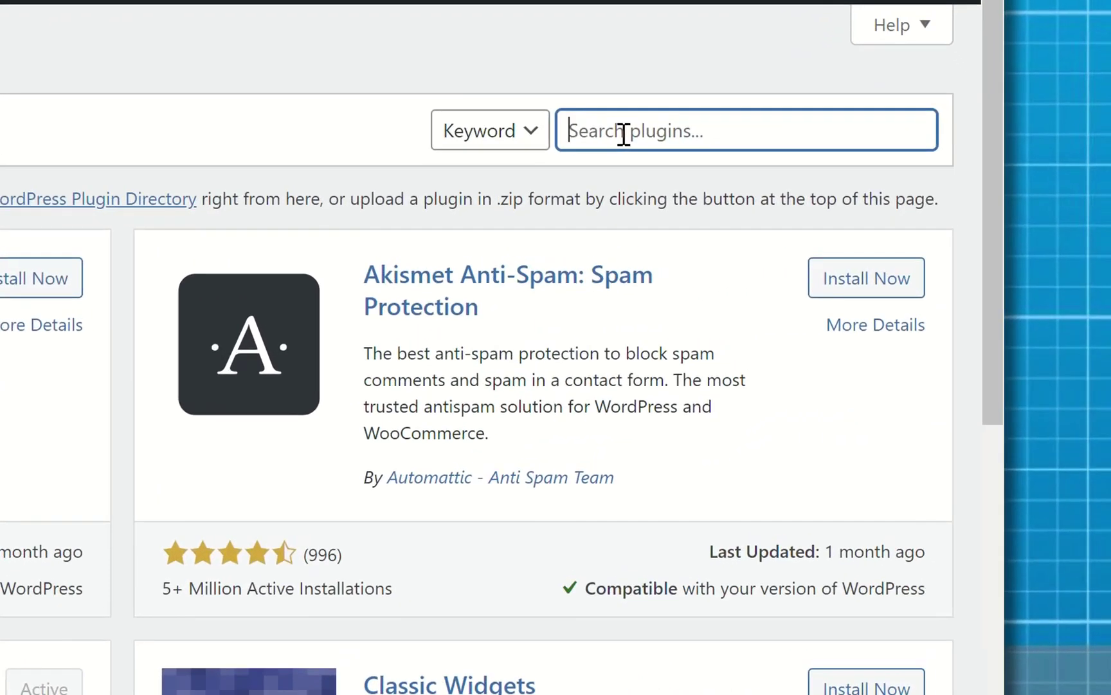
text(Cus)
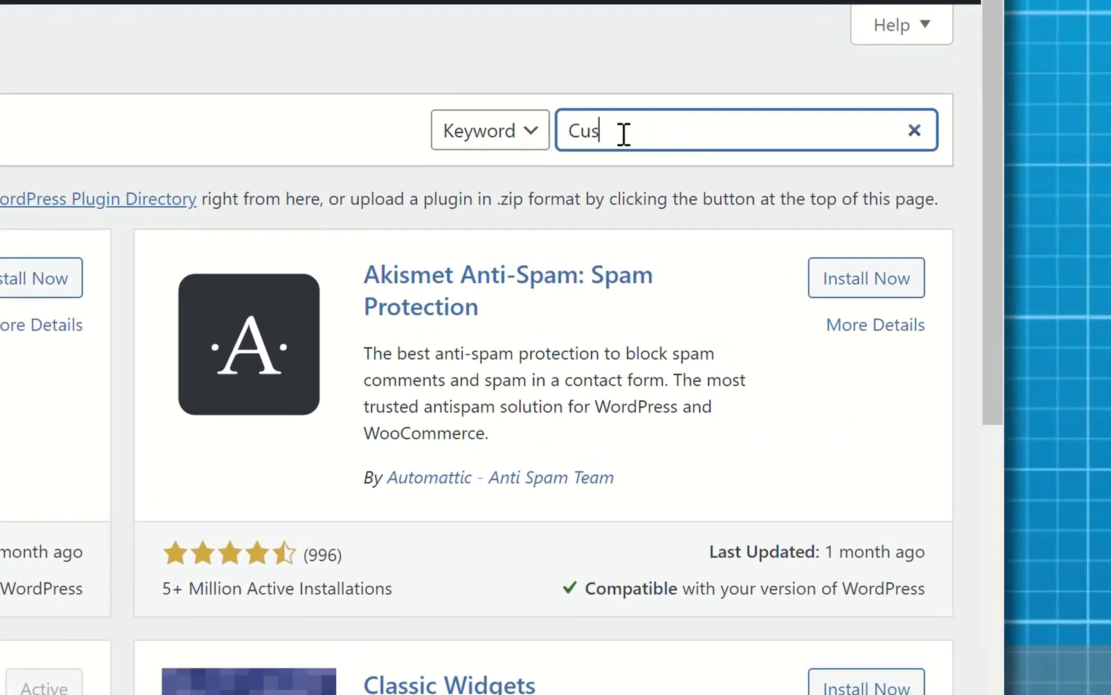
text(rev)
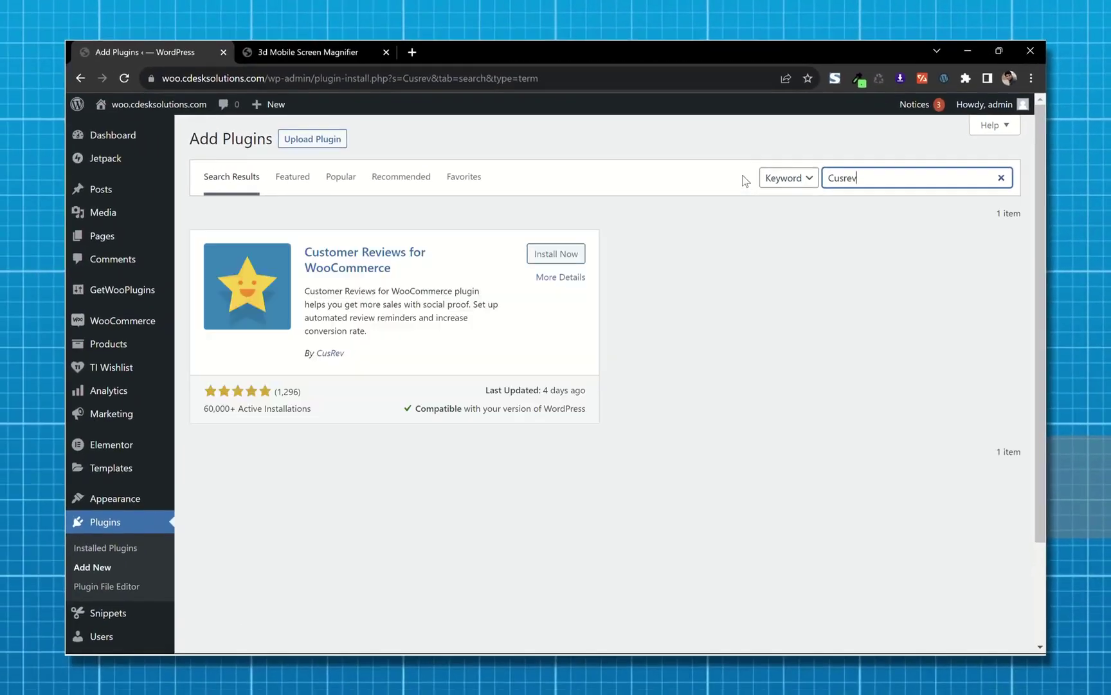
click(545, 254)
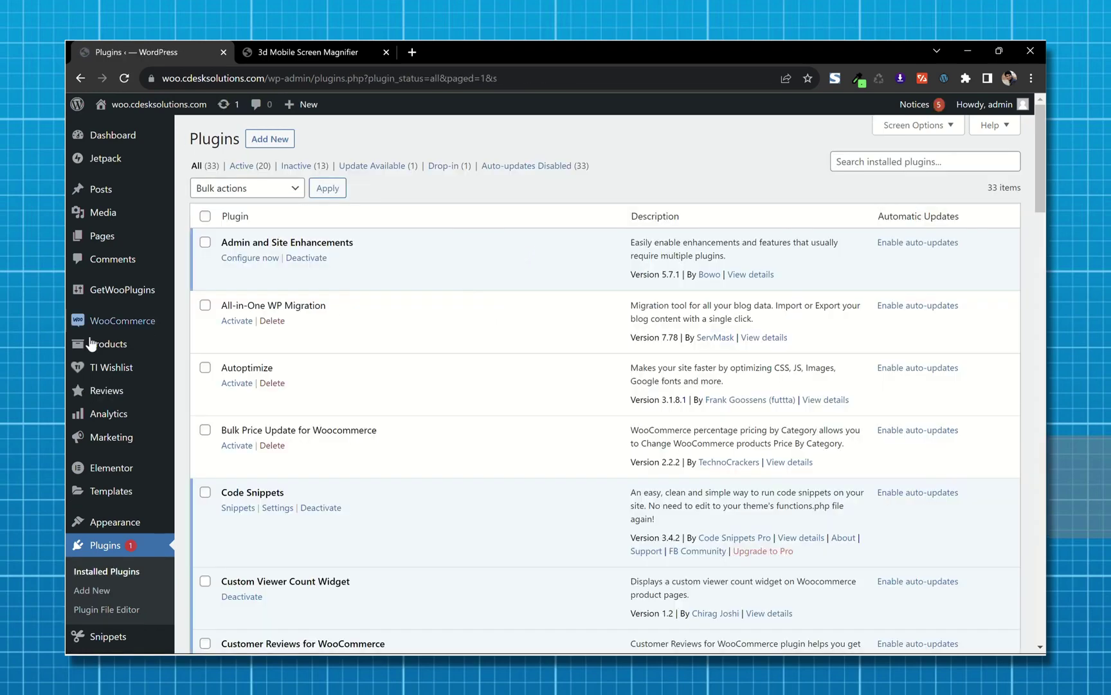
Open Settings under the Customer Reviews plugin's Reviews menu
mouse_move(104, 392)
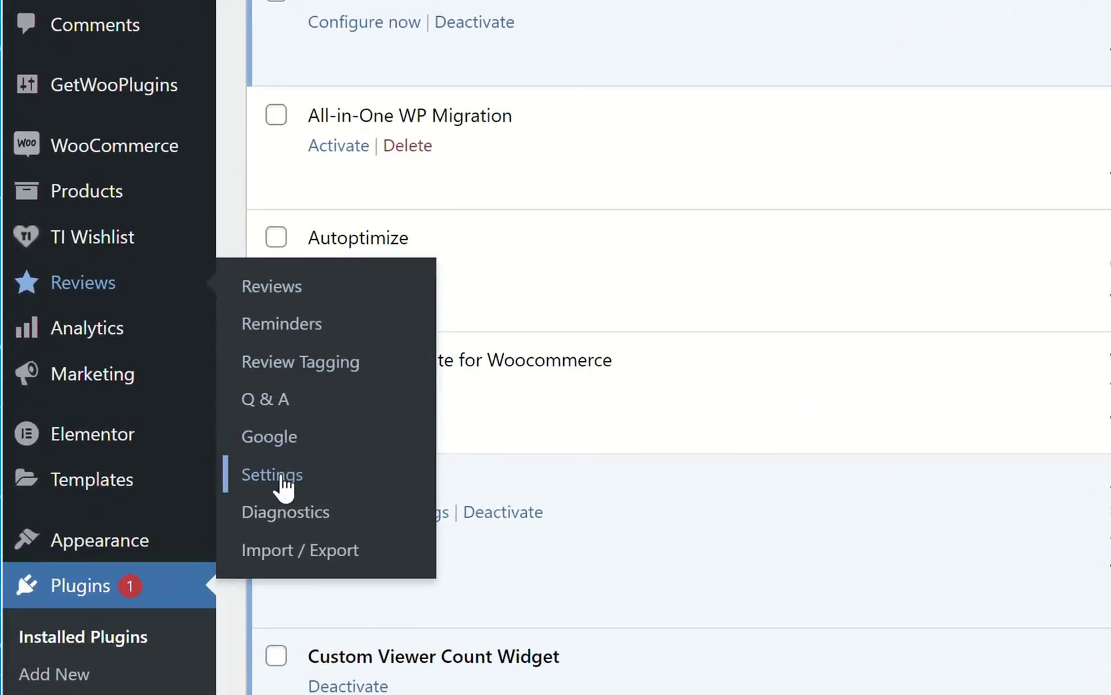
click(282, 478)
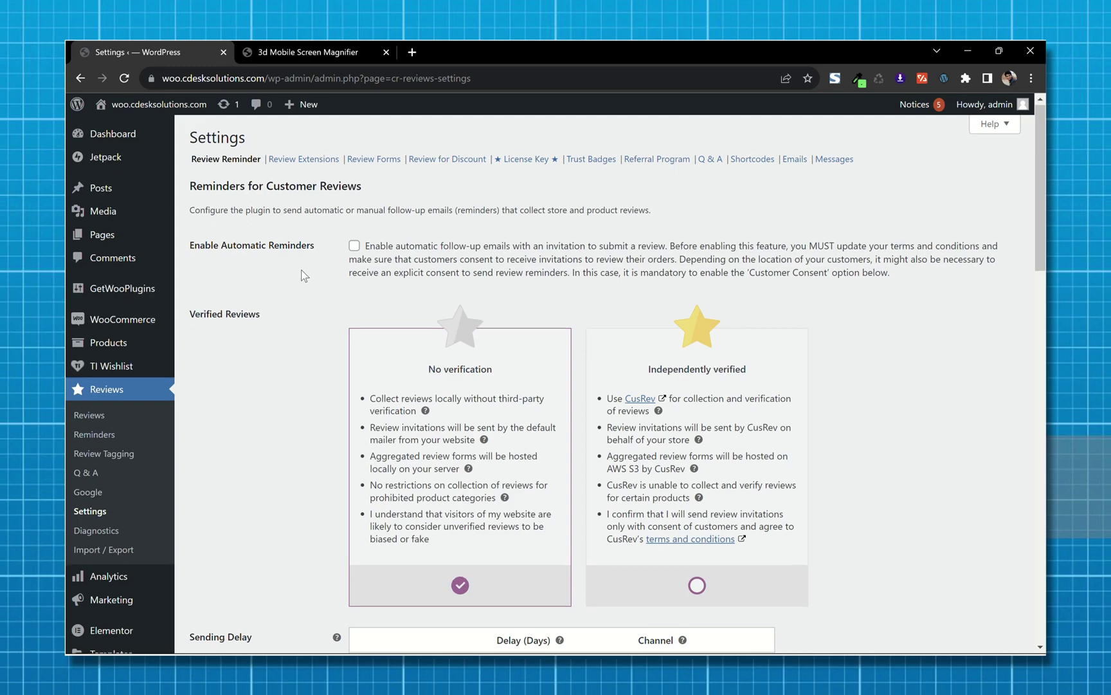
Uncheck Enable Manual Reminders and Customer Consent on the Review Reminder tab
scroll(302, 276, down, 1)
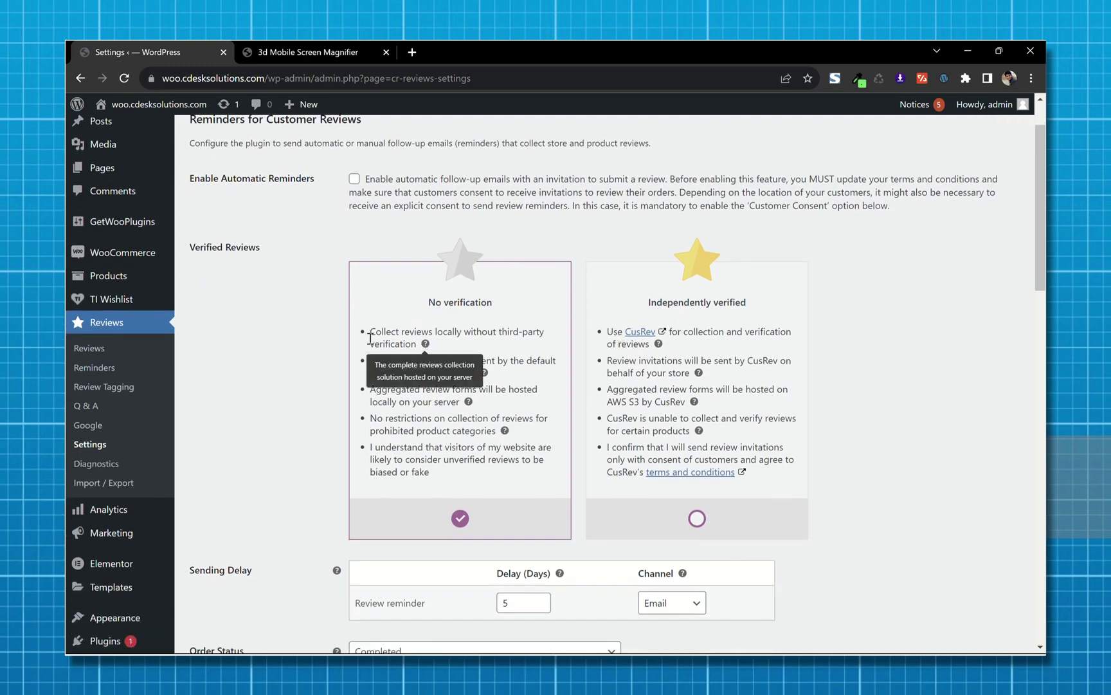
scroll(313, 321, down, 3)
scroll(314, 322, down, 1)
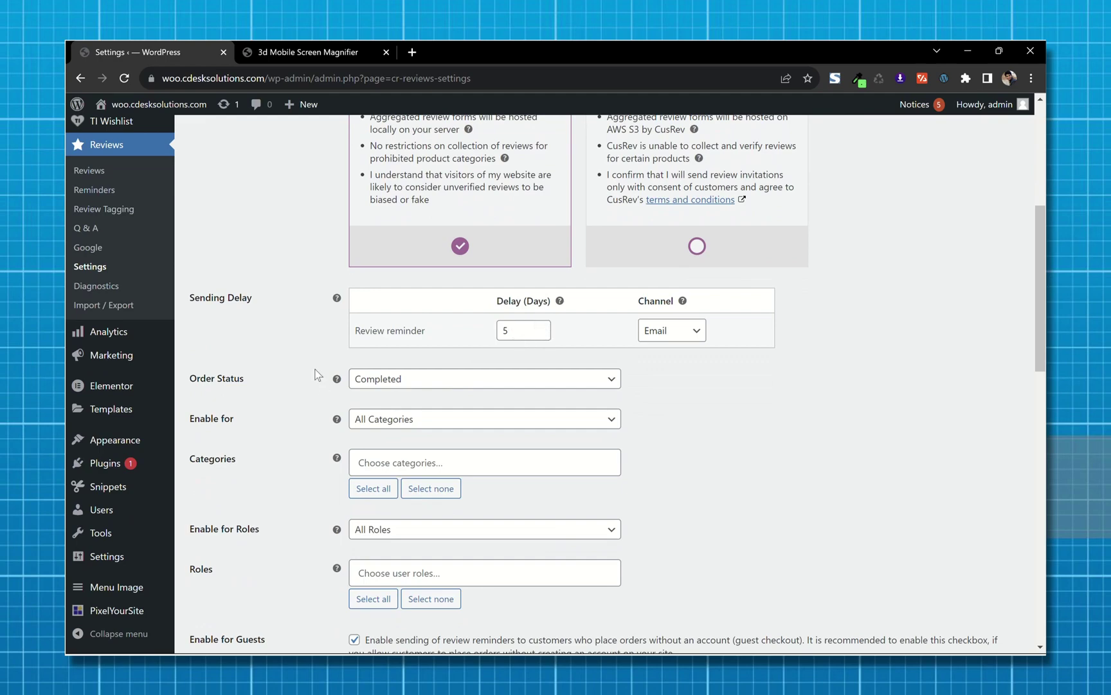
scroll(307, 366, down, 1)
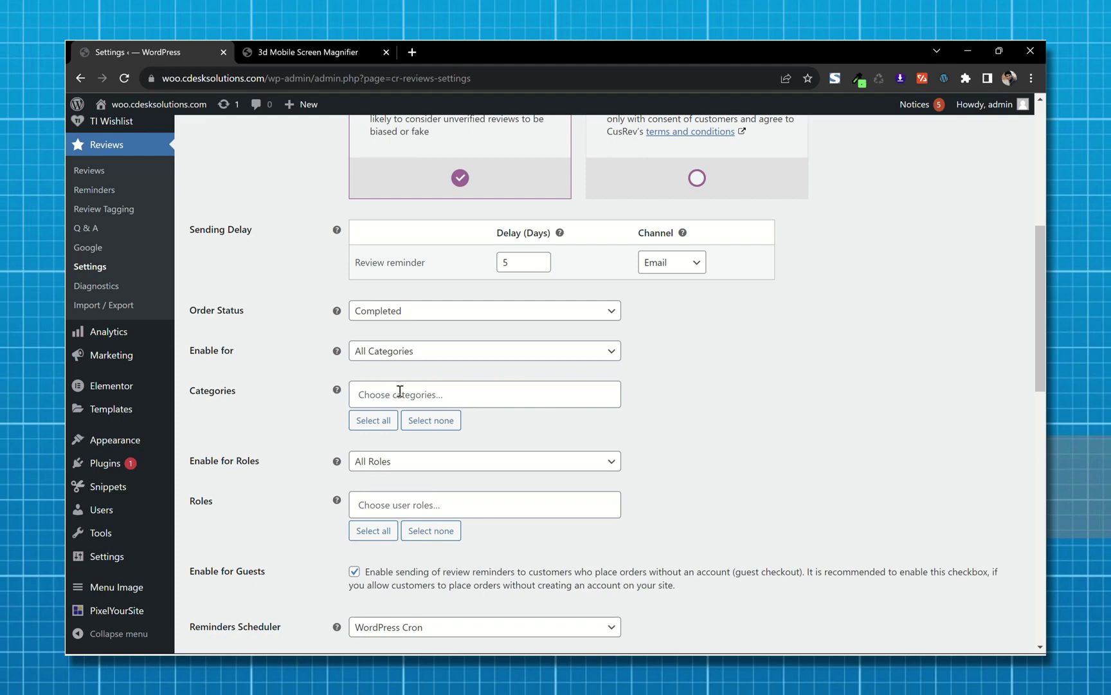
scroll(305, 367, down, 1)
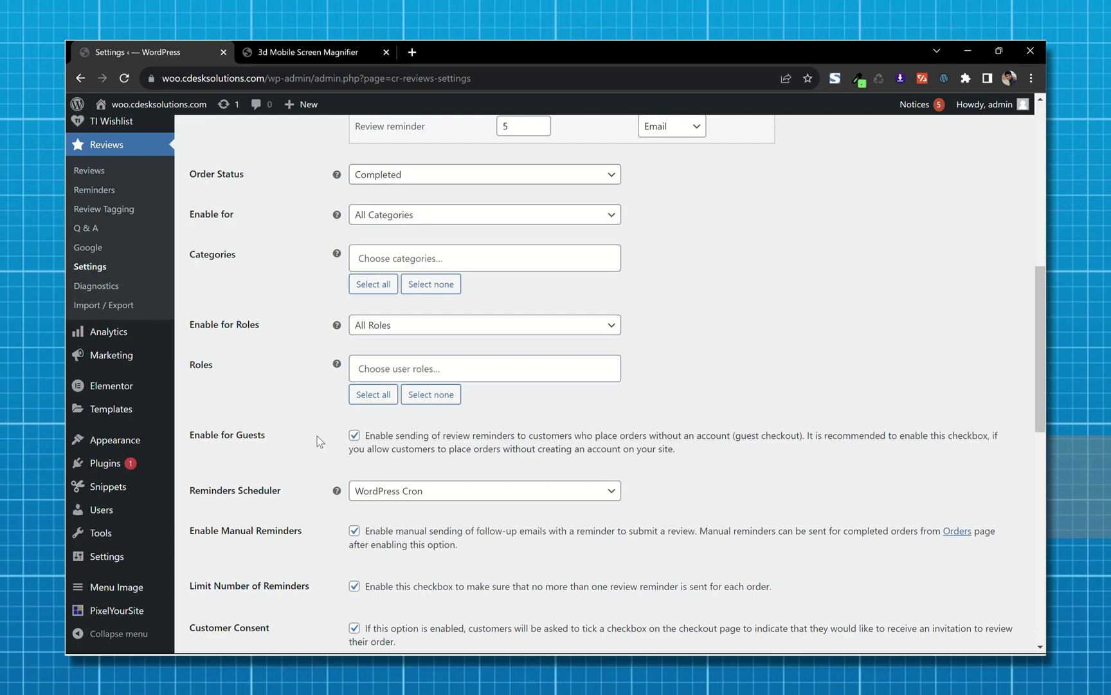
scroll(319, 441, down, 3)
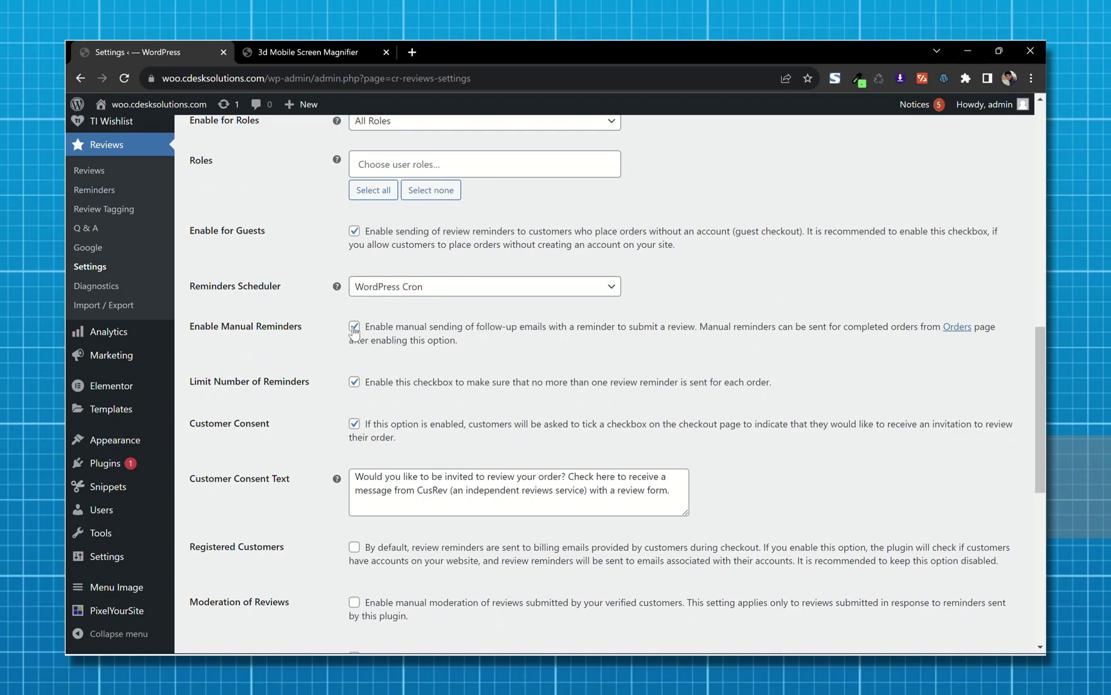
click(355, 328)
scroll(318, 354, down, 1)
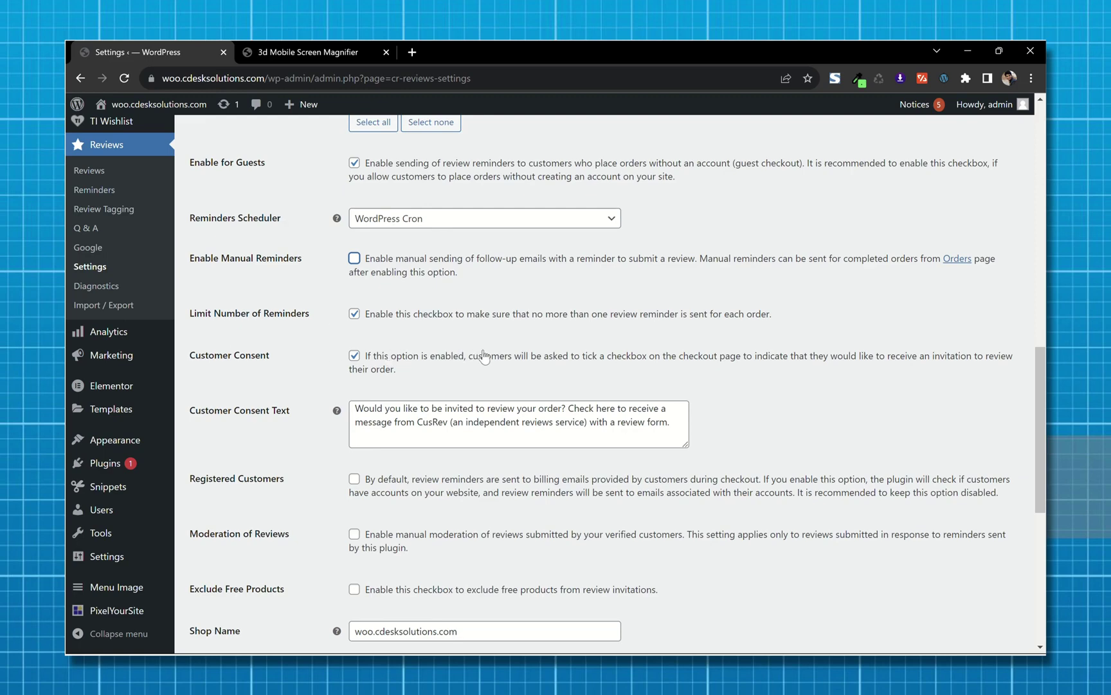
click(356, 358)
Check Registered Customers, Moderation of Reviews and Exclude Free Products, then save
scroll(297, 362, down, 1)
scroll(298, 361, down, 1)
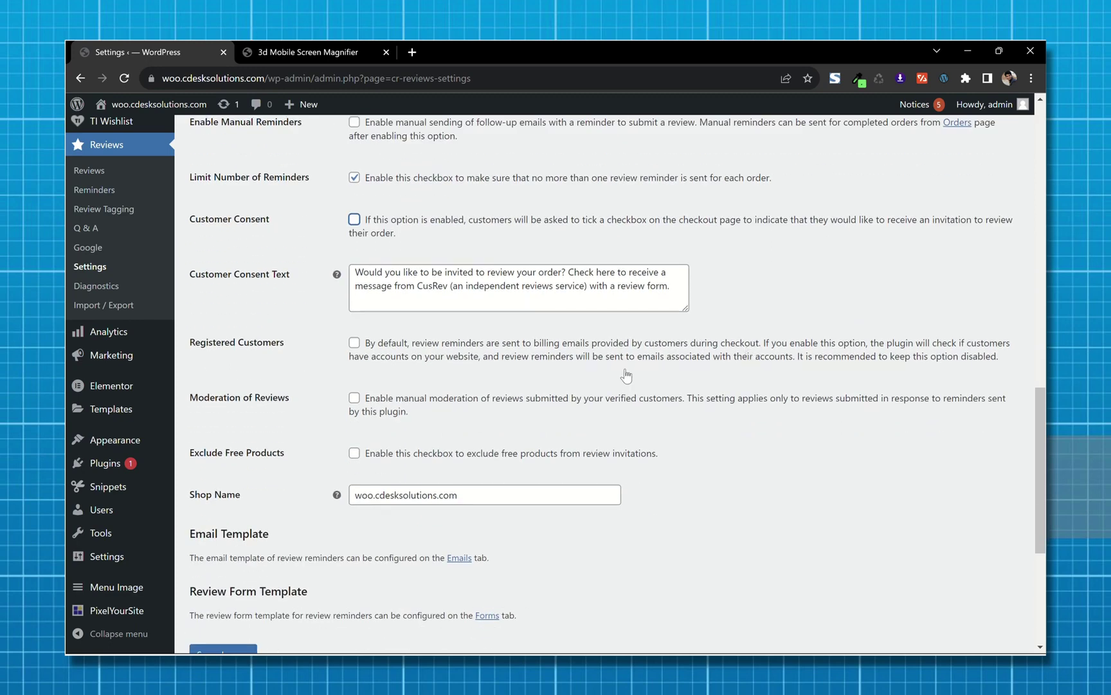
click(355, 343)
scroll(313, 345, down, 1)
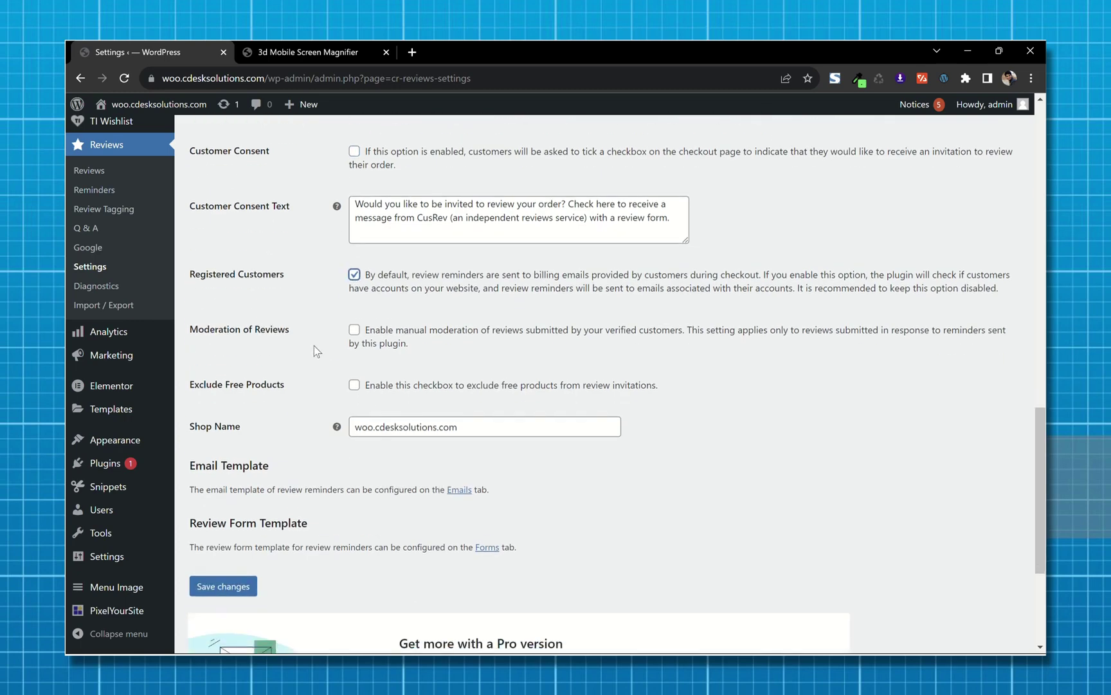
click(354, 330)
click(356, 388)
scroll(313, 382, down, 2)
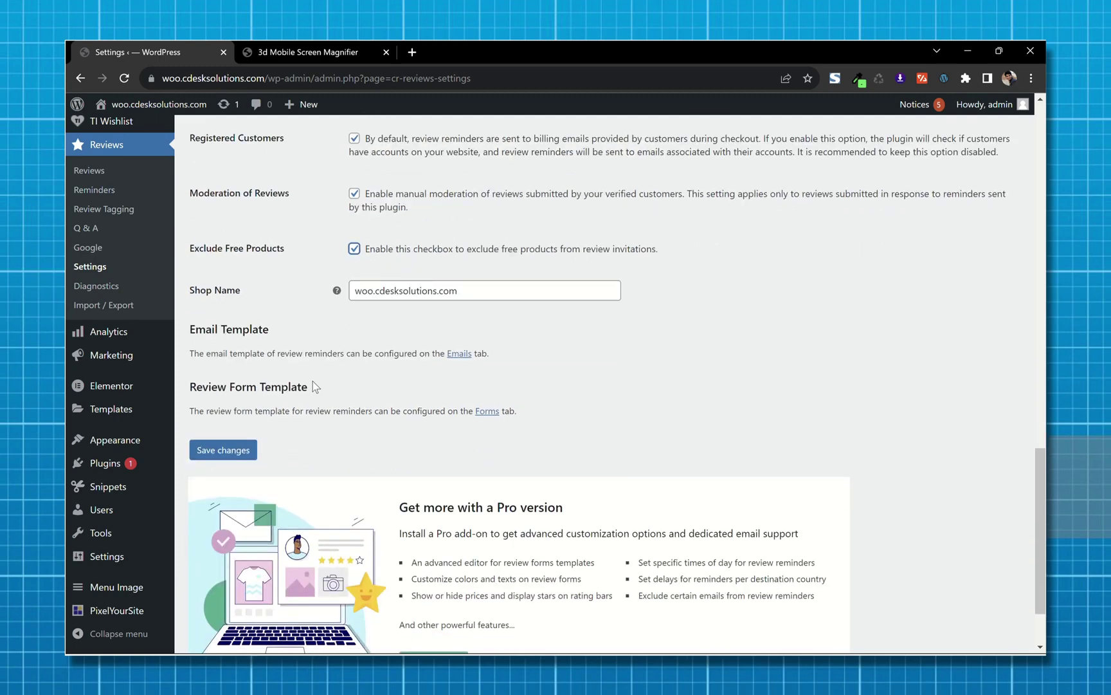
scroll(312, 381, down, 1)
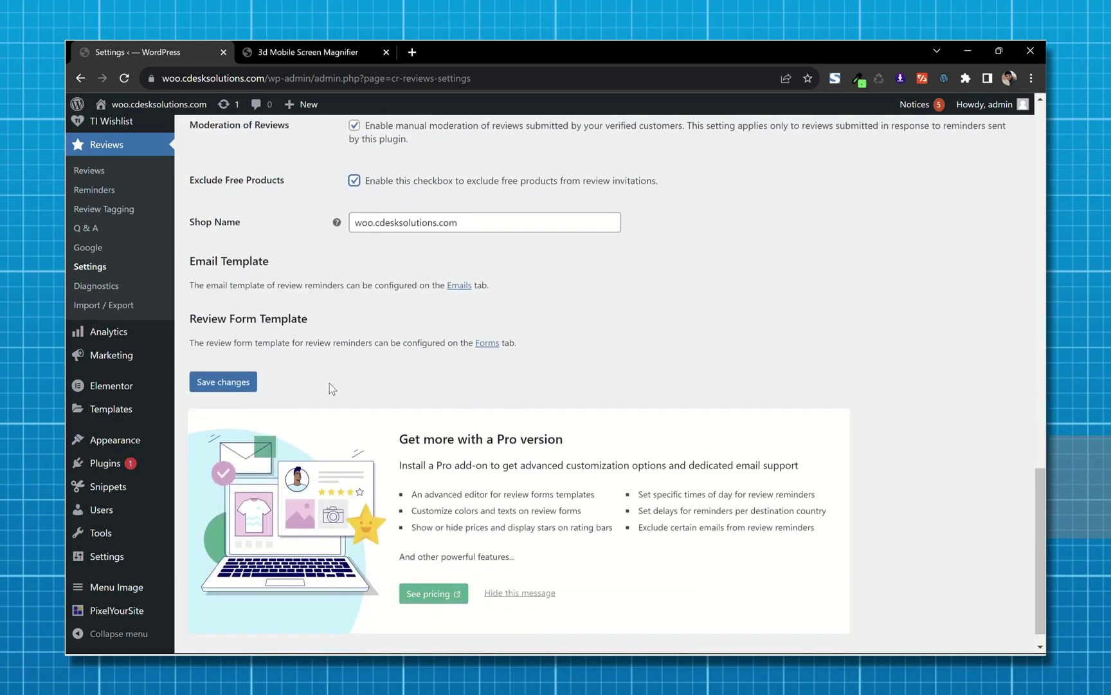
click(221, 384)
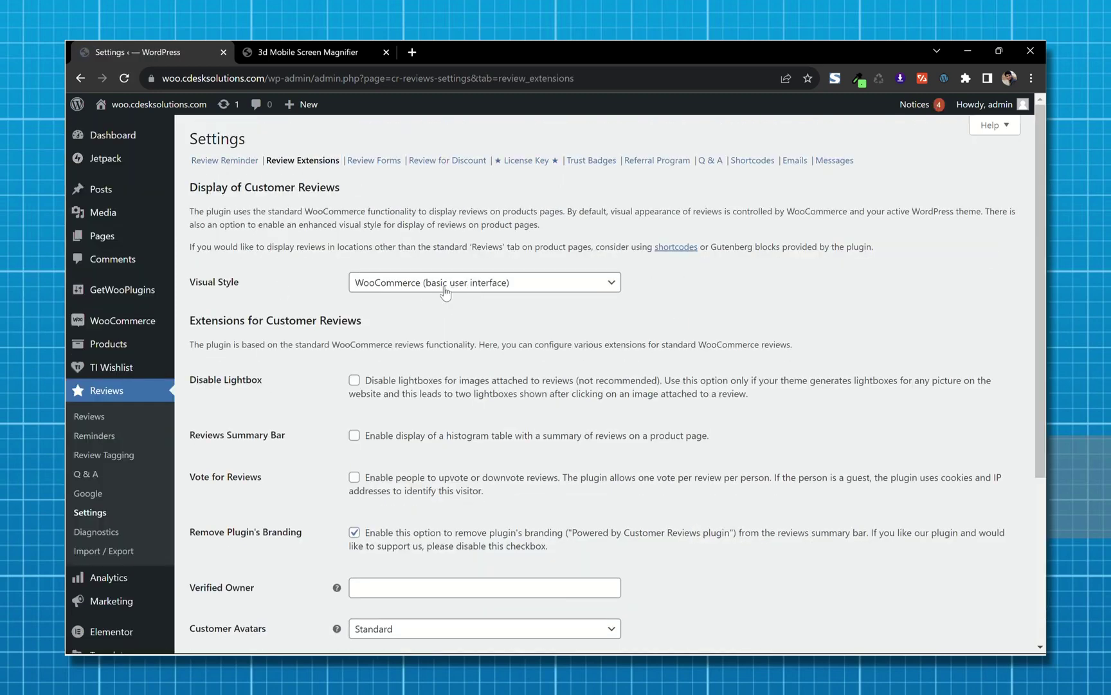
Save Visual Style as CusRev (enhanced user interface) and reload the product page
click(551, 287)
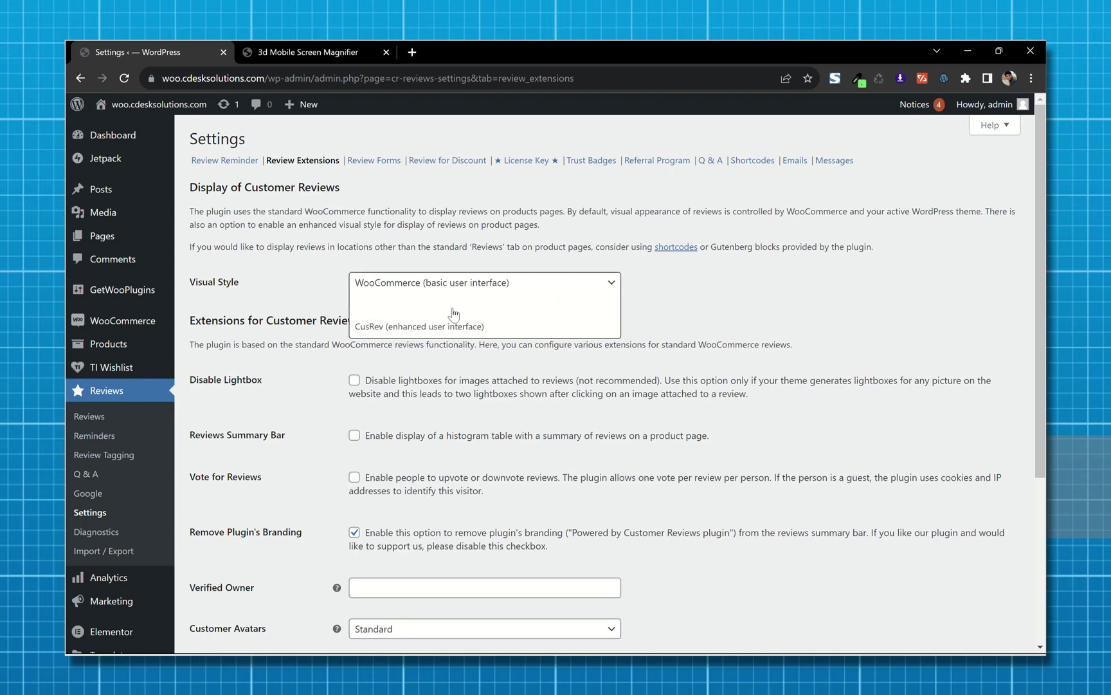
click(406, 330)
scroll(301, 296, down, 4)
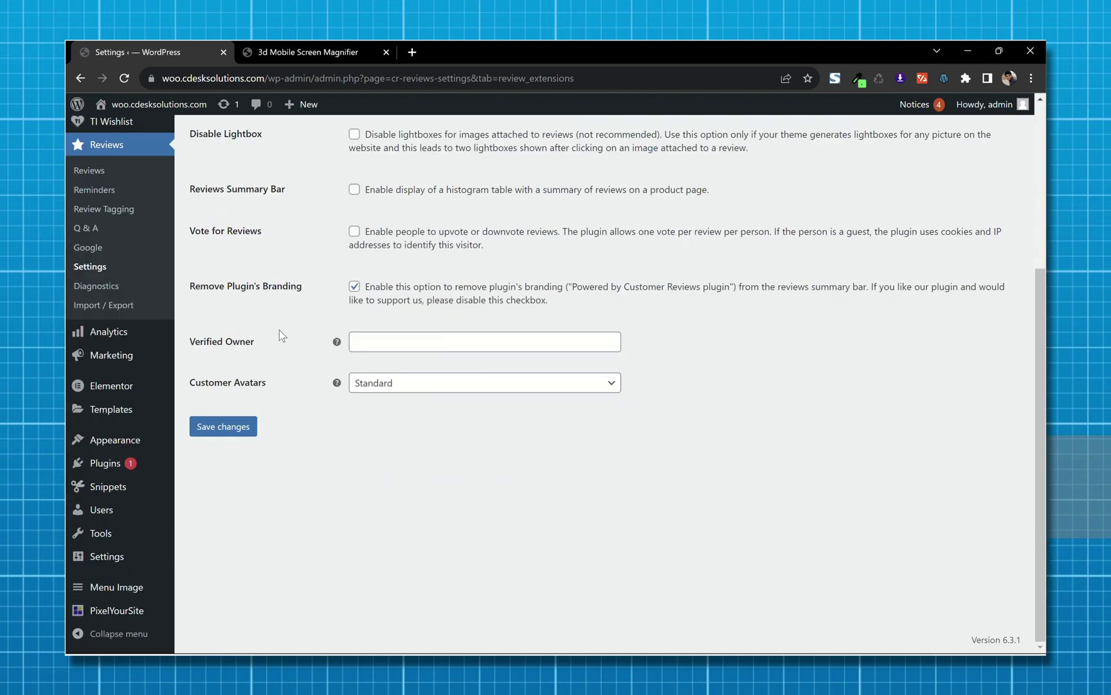
click(224, 423)
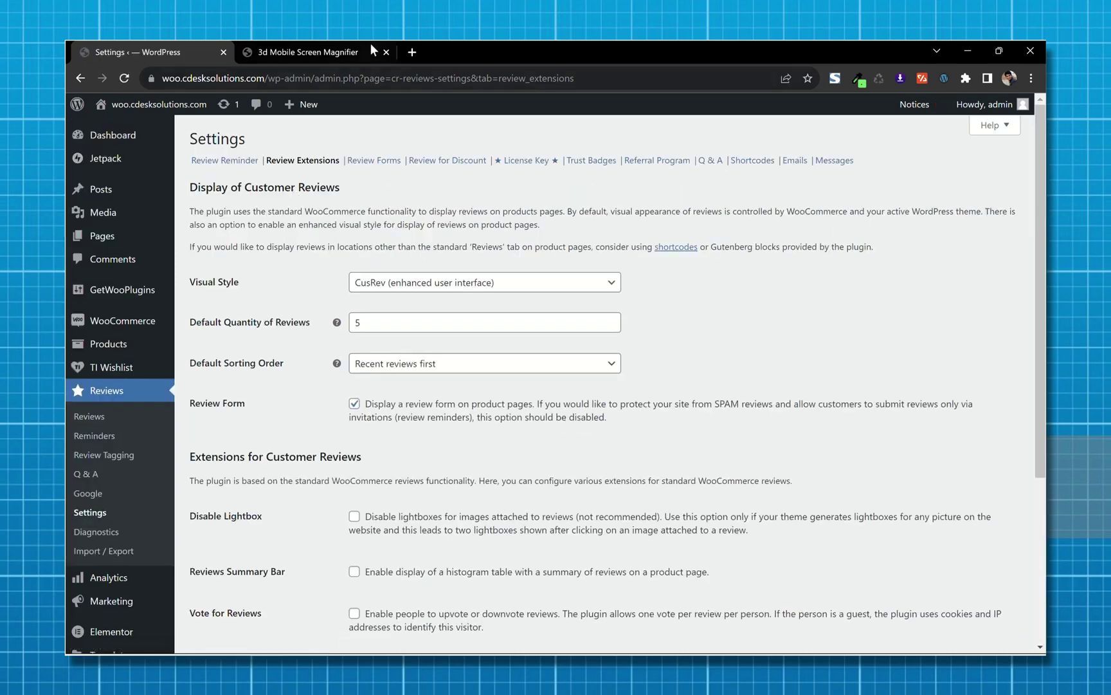
click(370, 47)
click(124, 77)
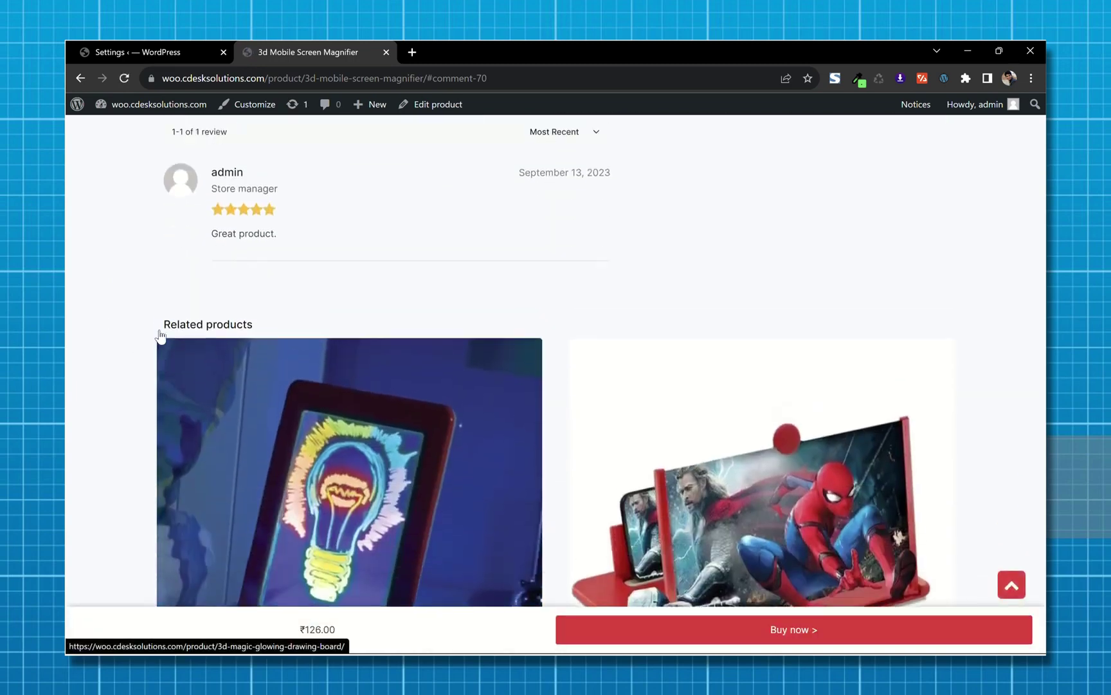
Scroll up to the Reviews (1) tab showing the search box and Most Recent sorting
scroll(385, 322, up, 1)
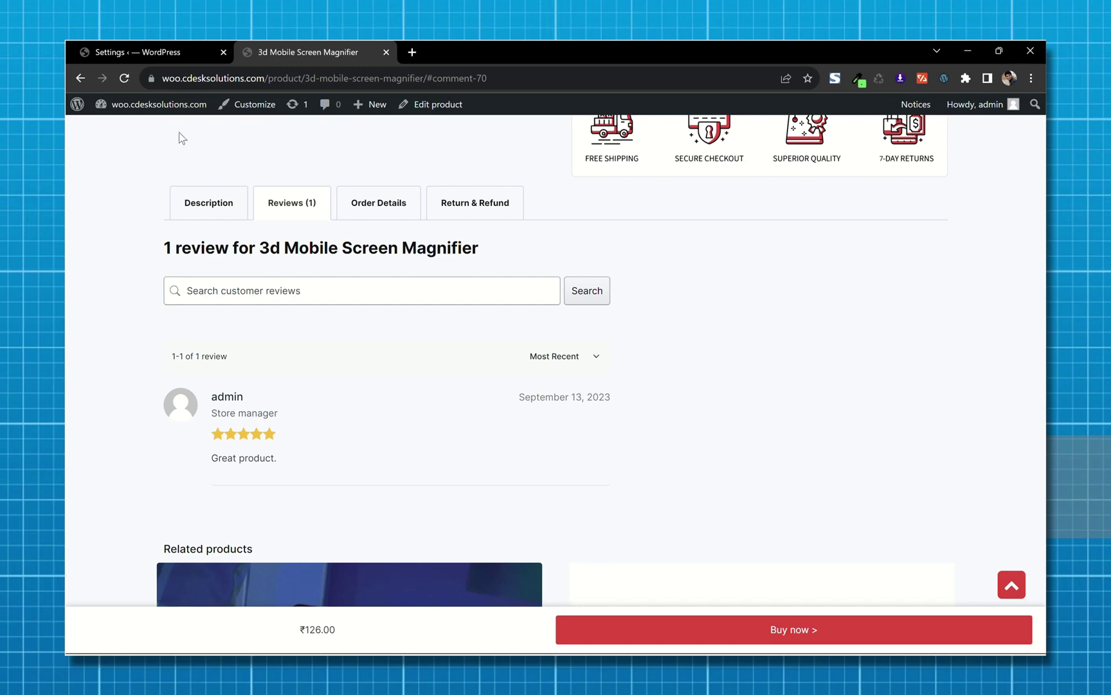
Enable Reviews Summary Bar and Vote for Reviews in Review Extensions and save
click(199, 45)
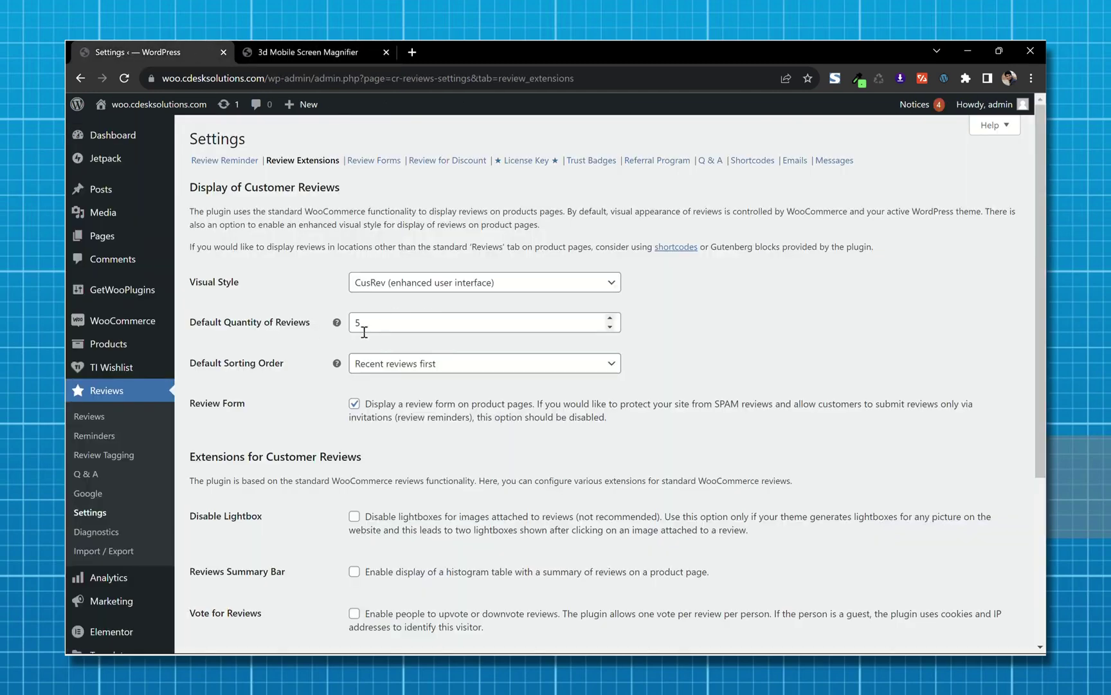
scroll(379, 386, down, 1)
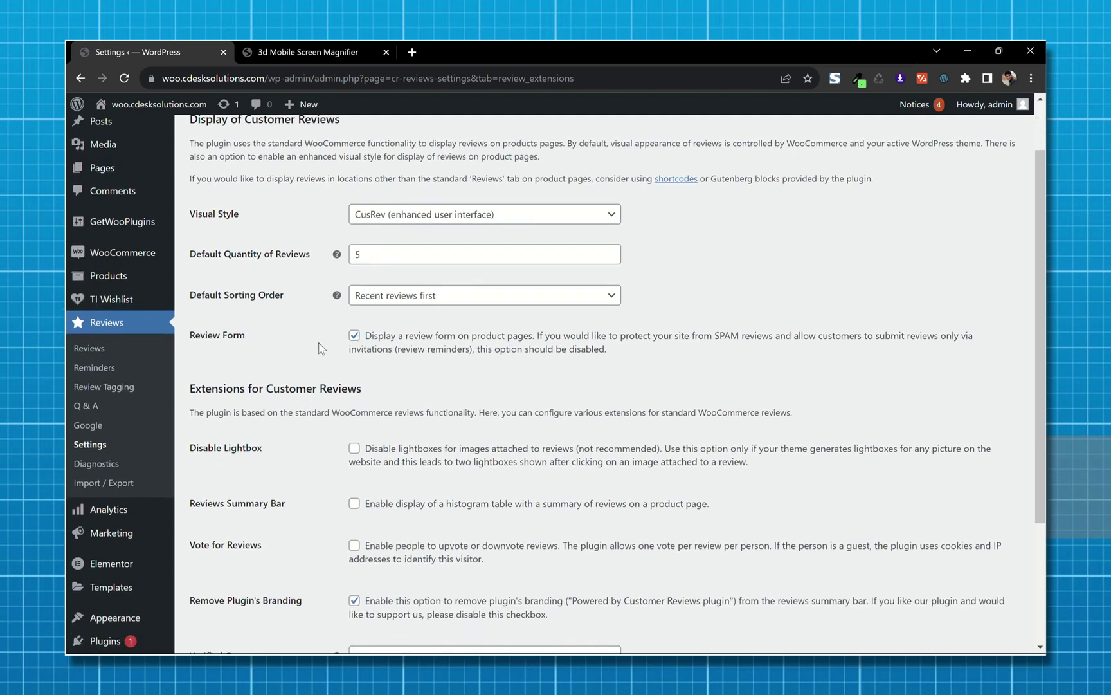
scroll(319, 348, down, 2)
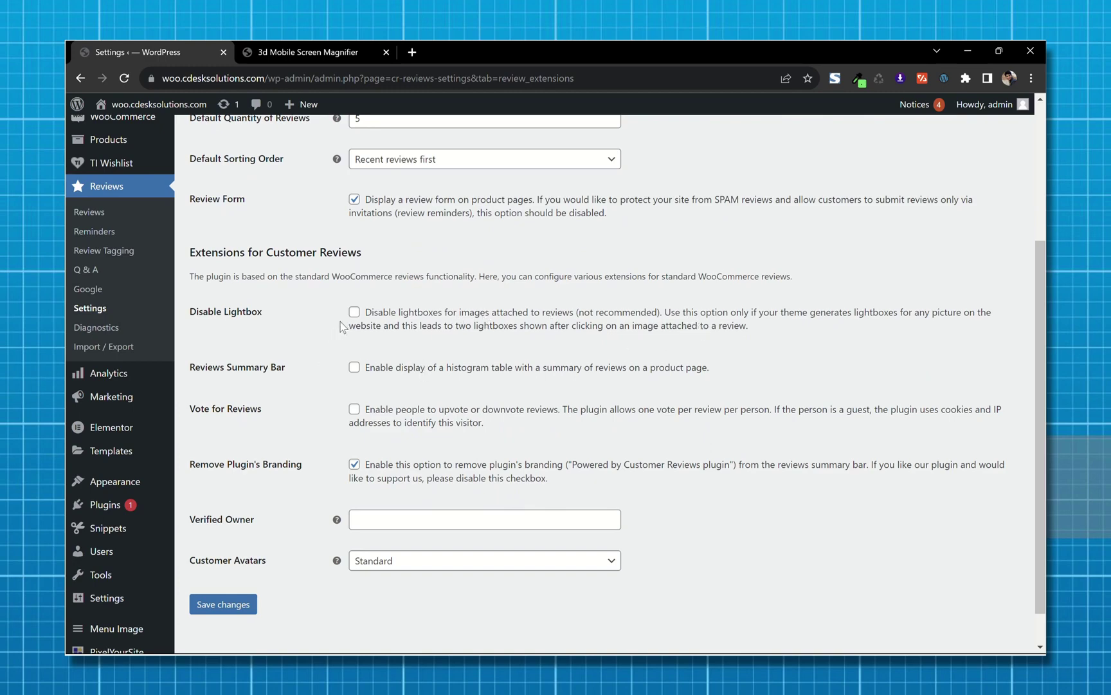
click(354, 368)
scroll(325, 368, down, 1)
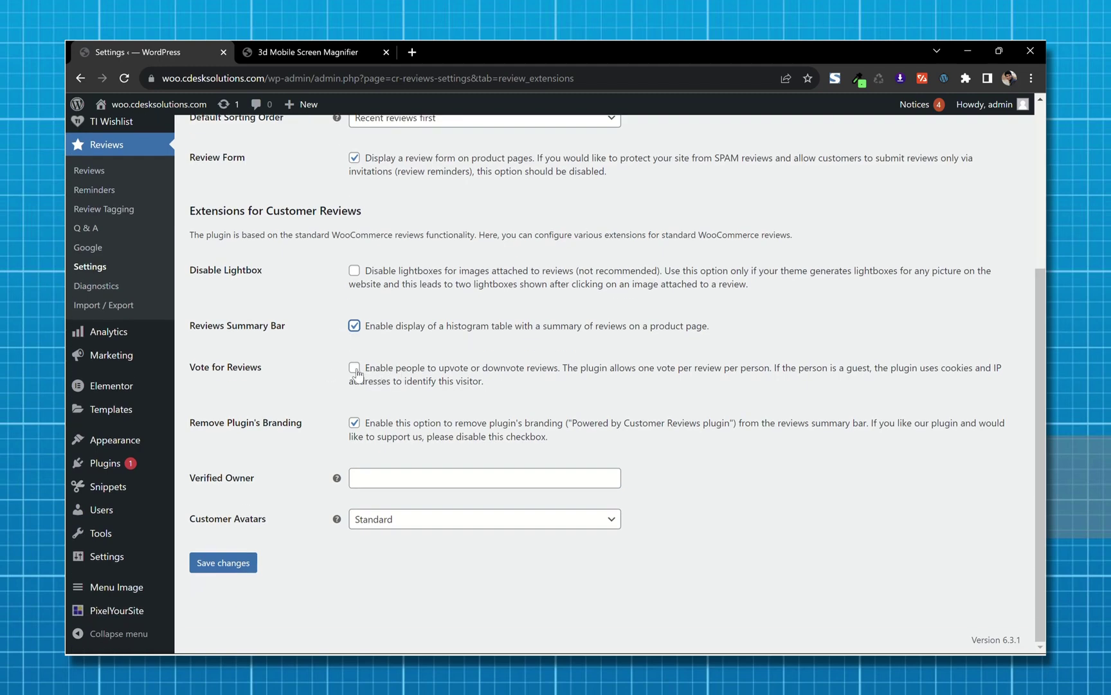
click(355, 368)
click(218, 570)
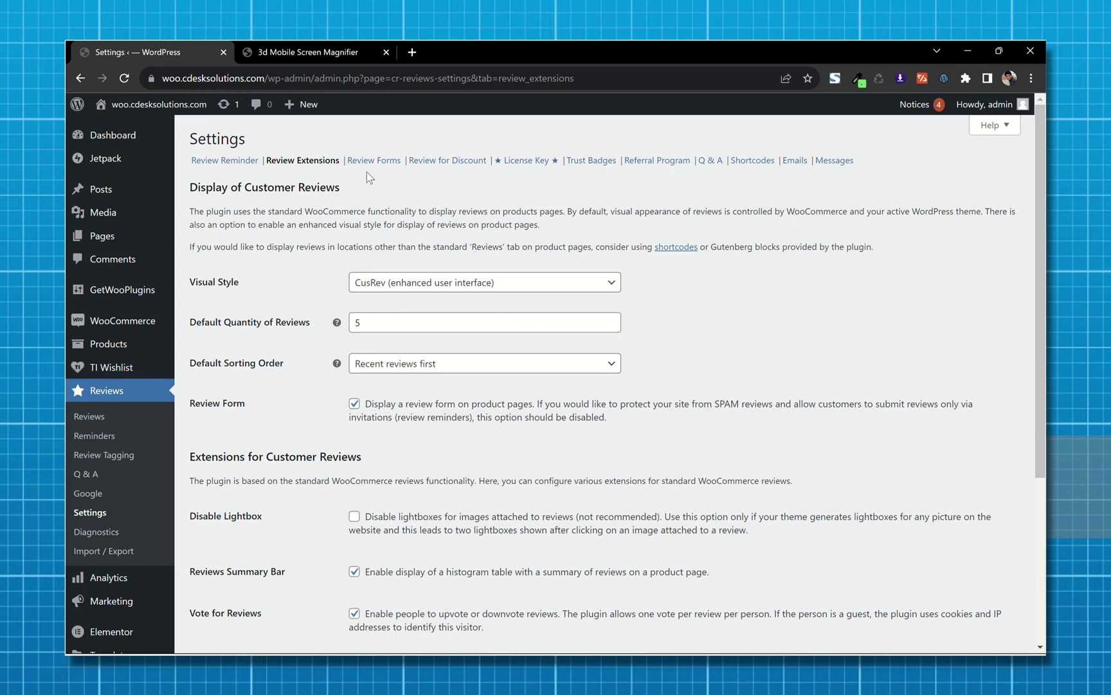
Open the Review Forms settings and cancel the rating-criterion form without adding one
click(374, 161)
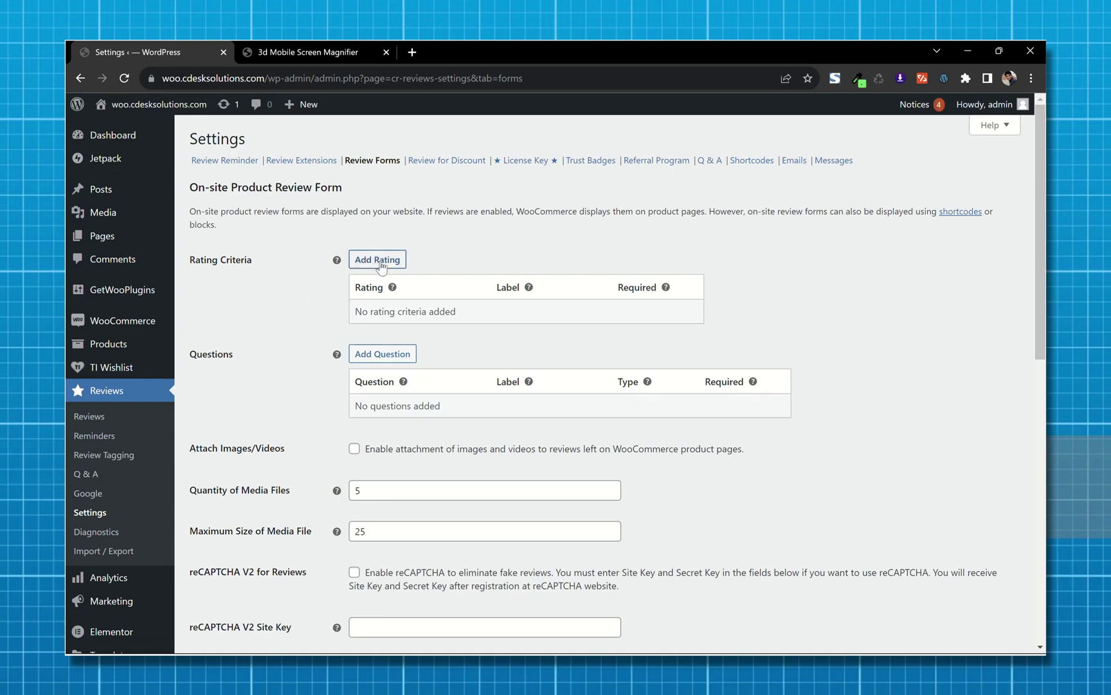
mouse_move(337, 262)
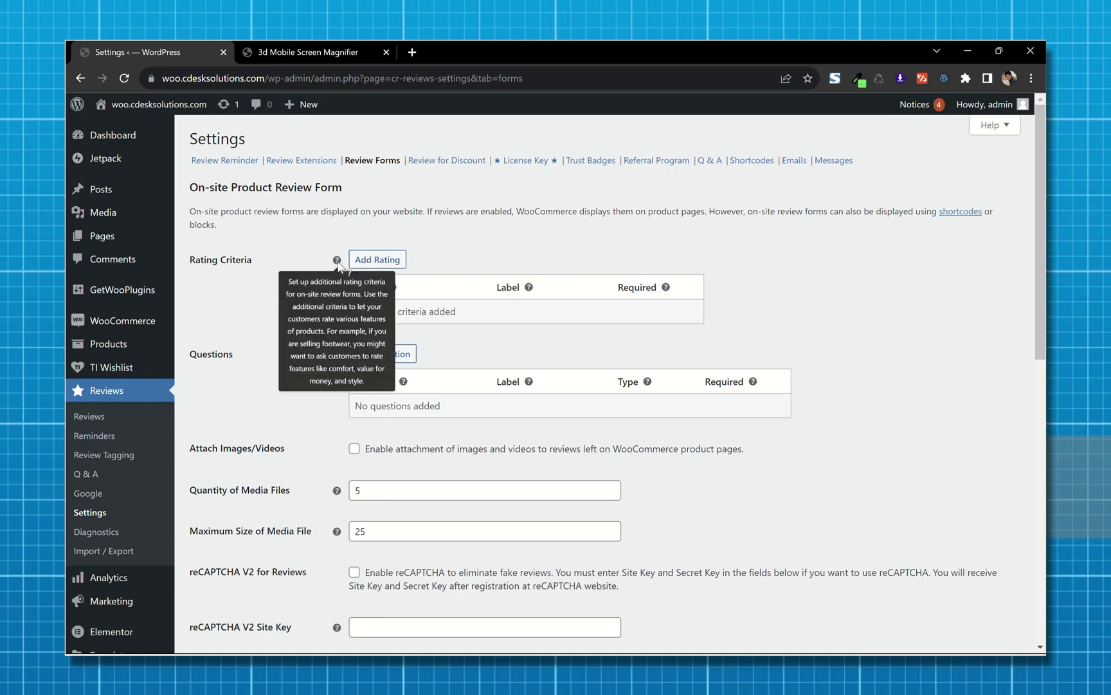
click(373, 262)
click(368, 408)
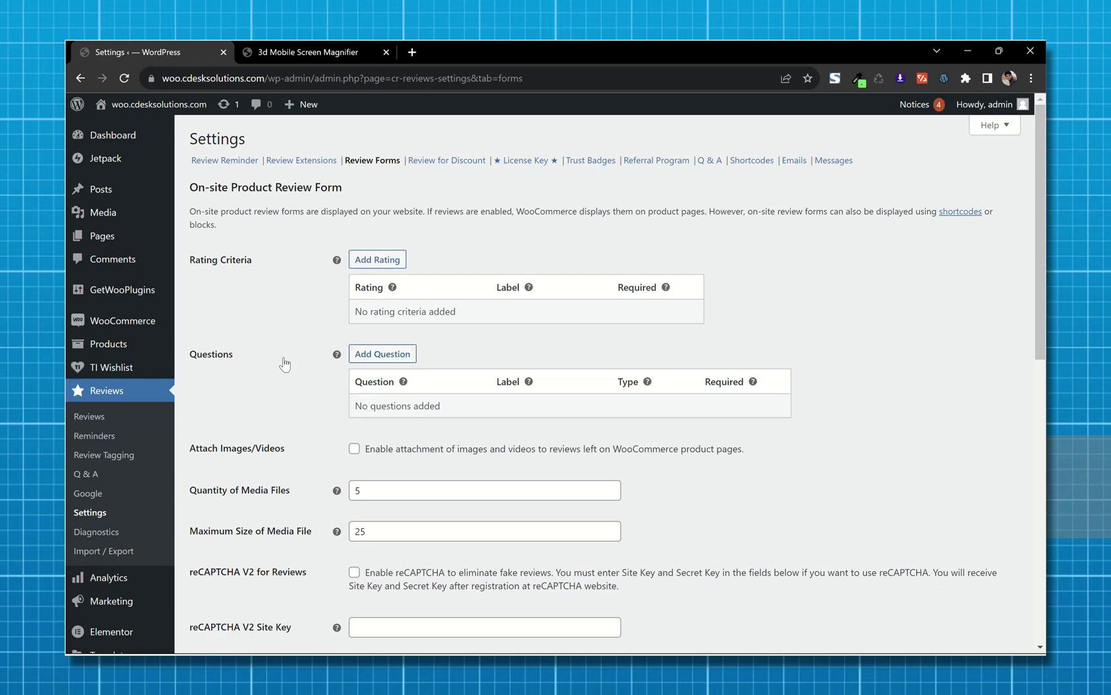
Enable Attach Images/Videos on product reviews and save the Review Forms settings
scroll(284, 359, down, 4)
scroll(312, 215, up, 1)
scroll(334, 232, up, 1)
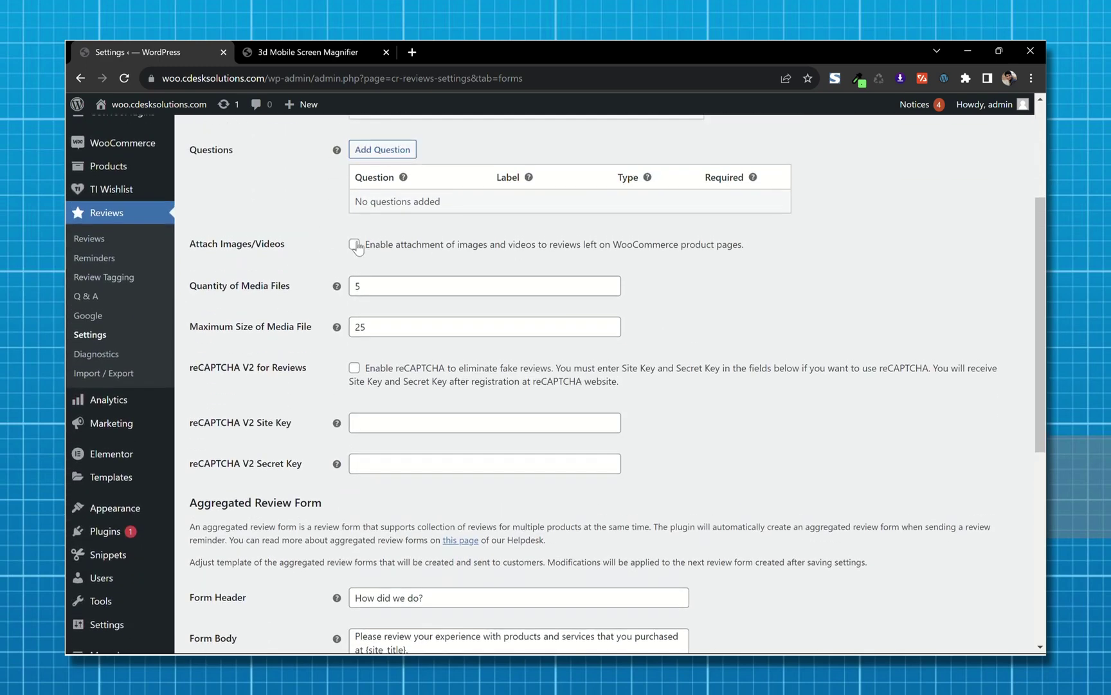
click(355, 244)
scroll(317, 365, down, 1)
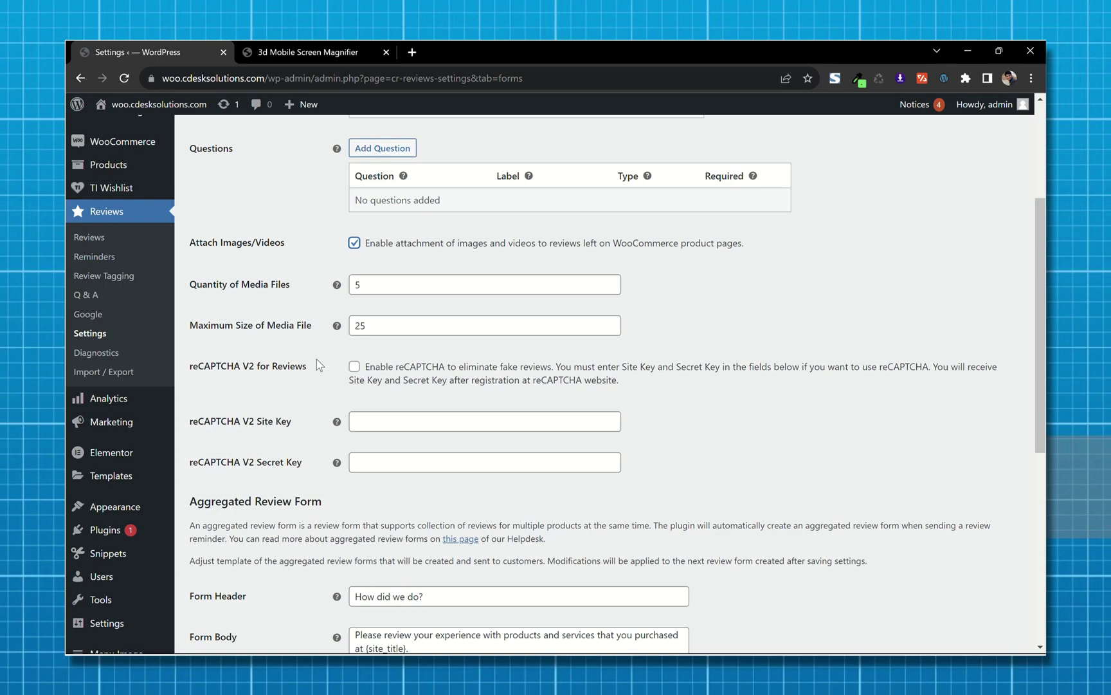
scroll(317, 364, down, 6)
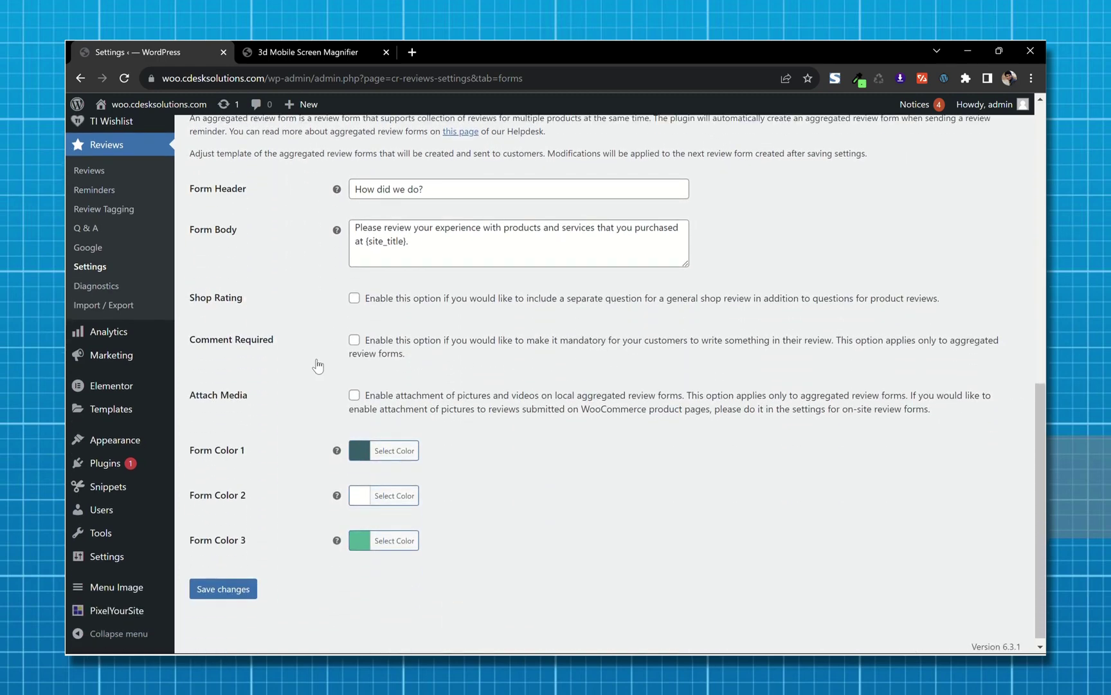
scroll(317, 365, down, 1)
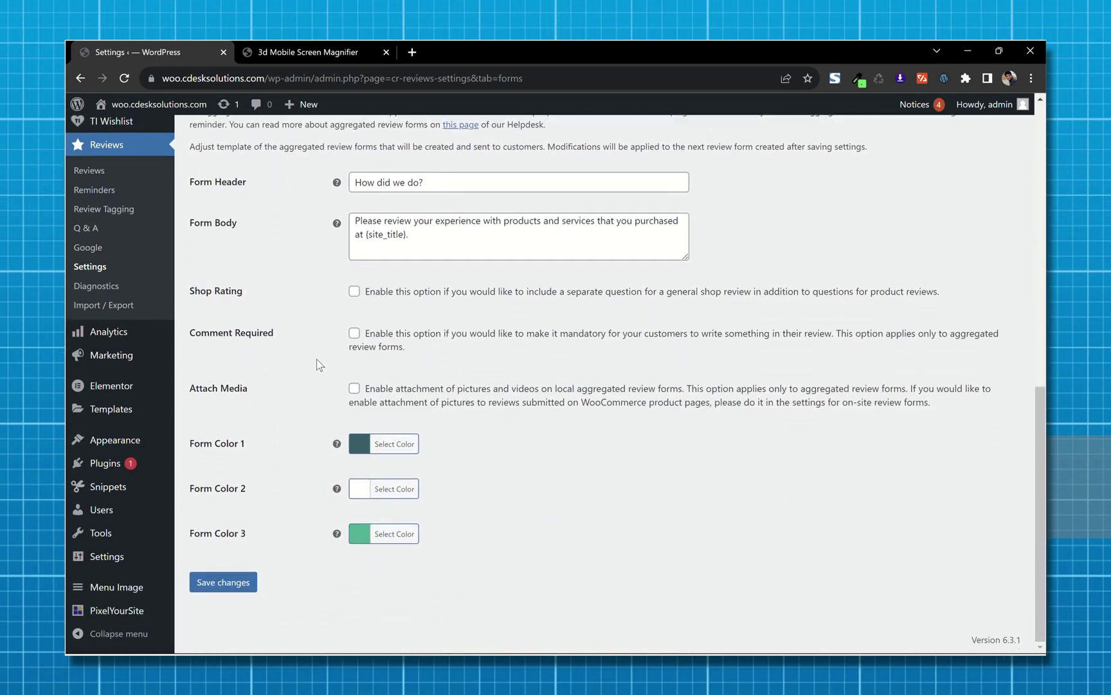
click(226, 585)
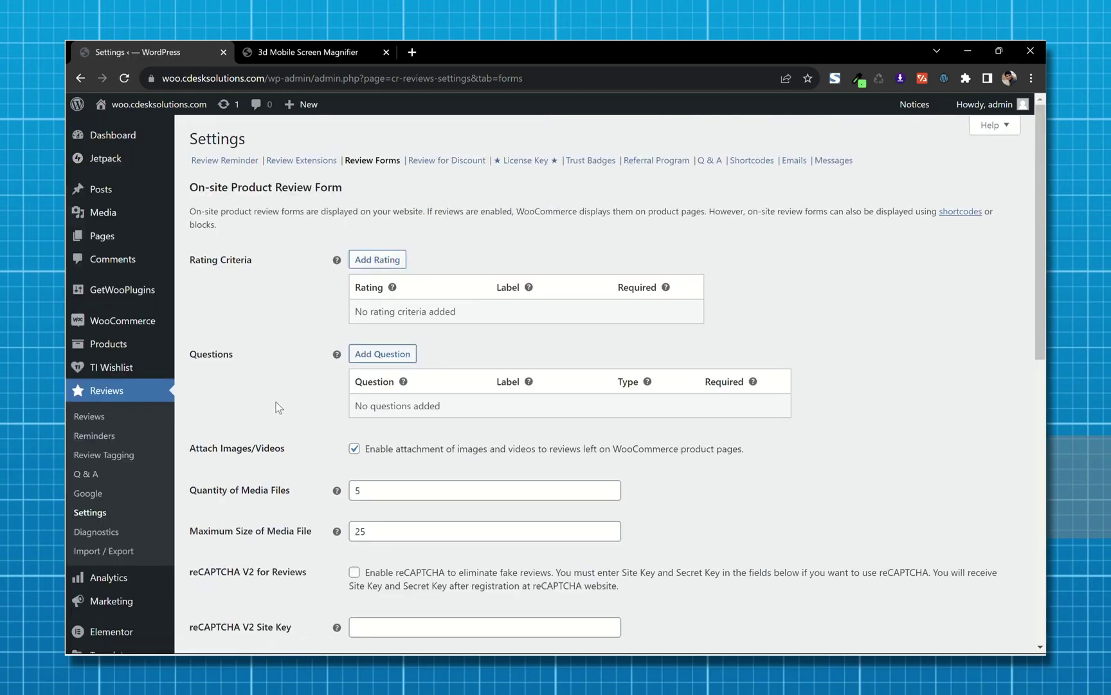
In Q & A settings, tick Questions and Answers, Display Count of Answered Questions and Reply Notifications, then save
click(446, 162)
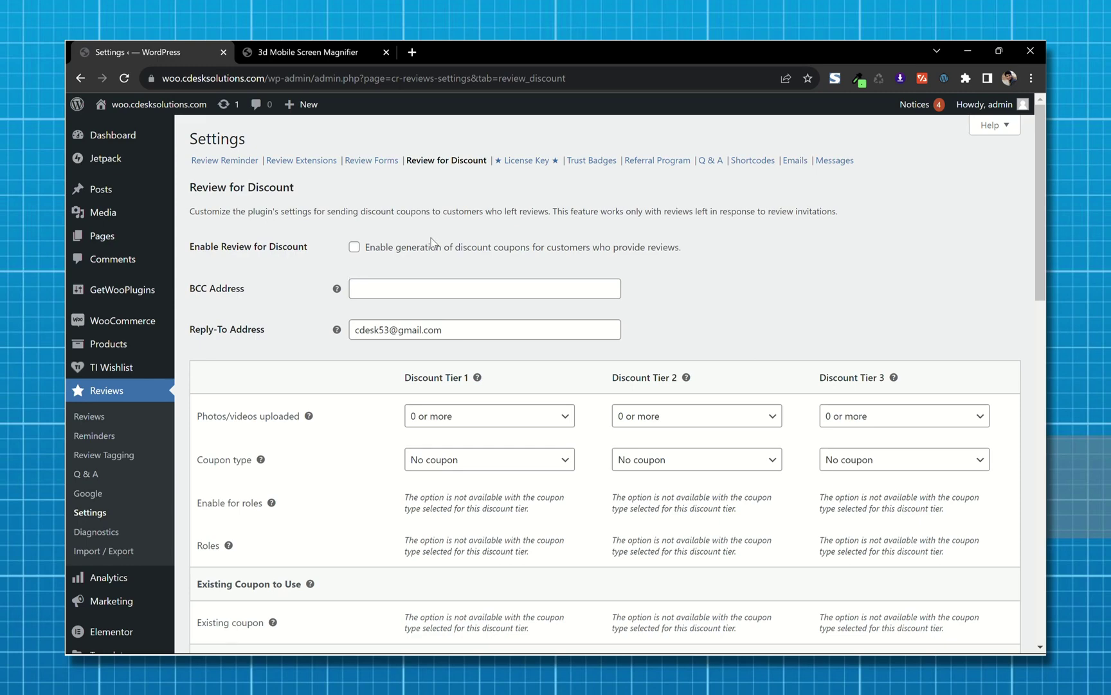
click(711, 161)
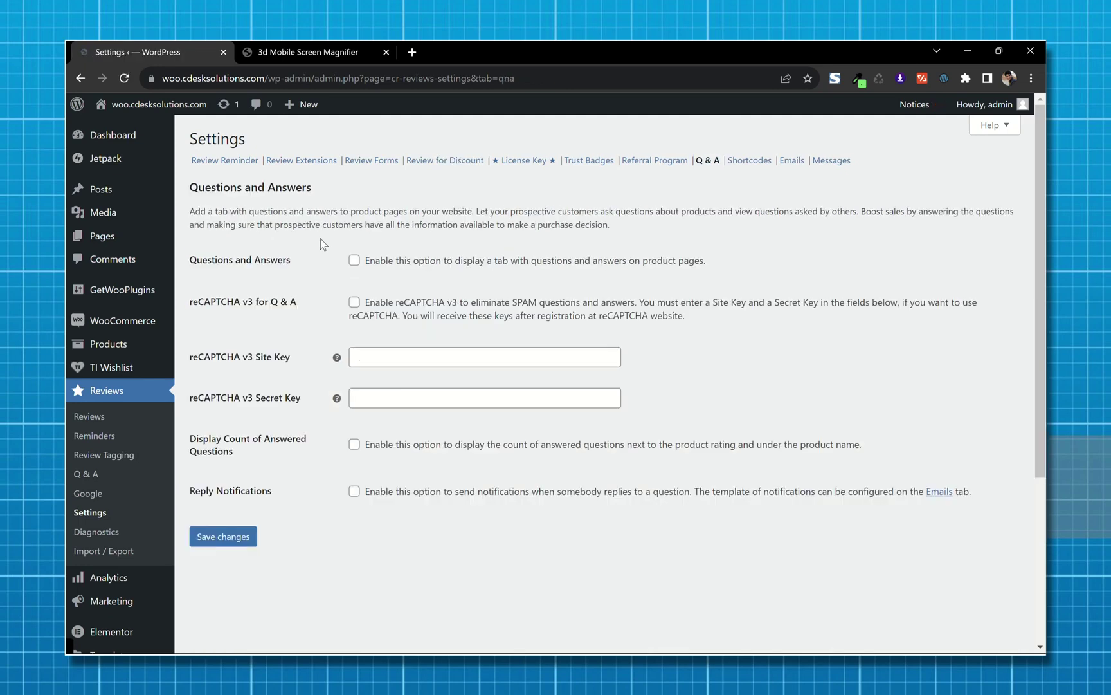
click(354, 261)
scroll(328, 340, down, 1)
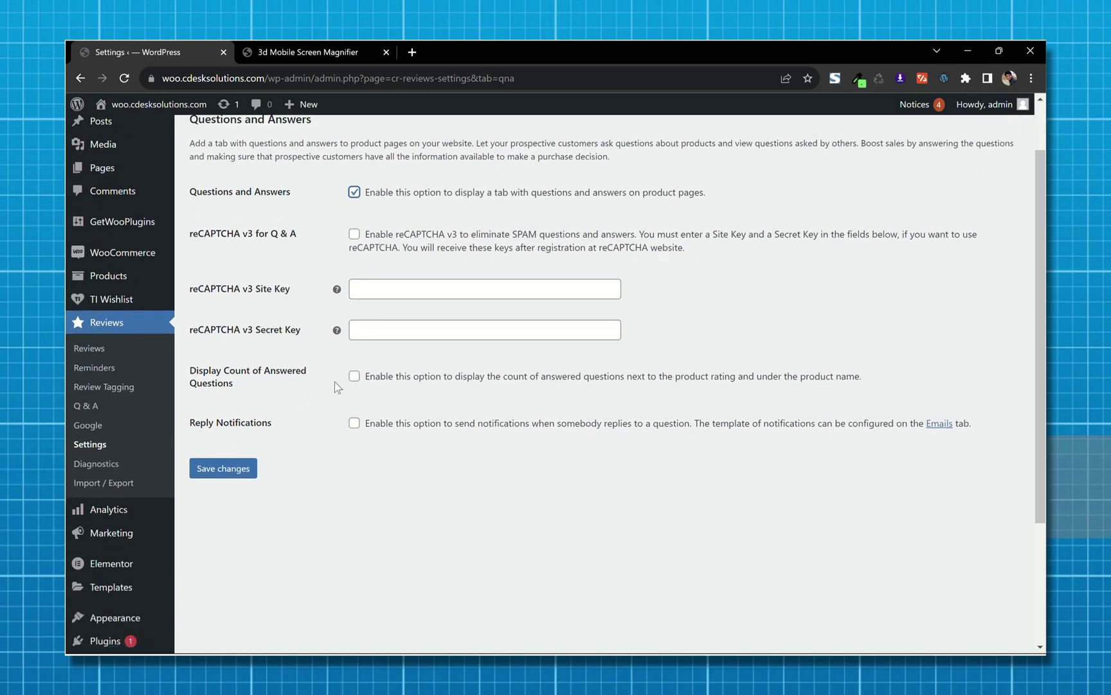
click(354, 377)
click(354, 424)
click(225, 471)
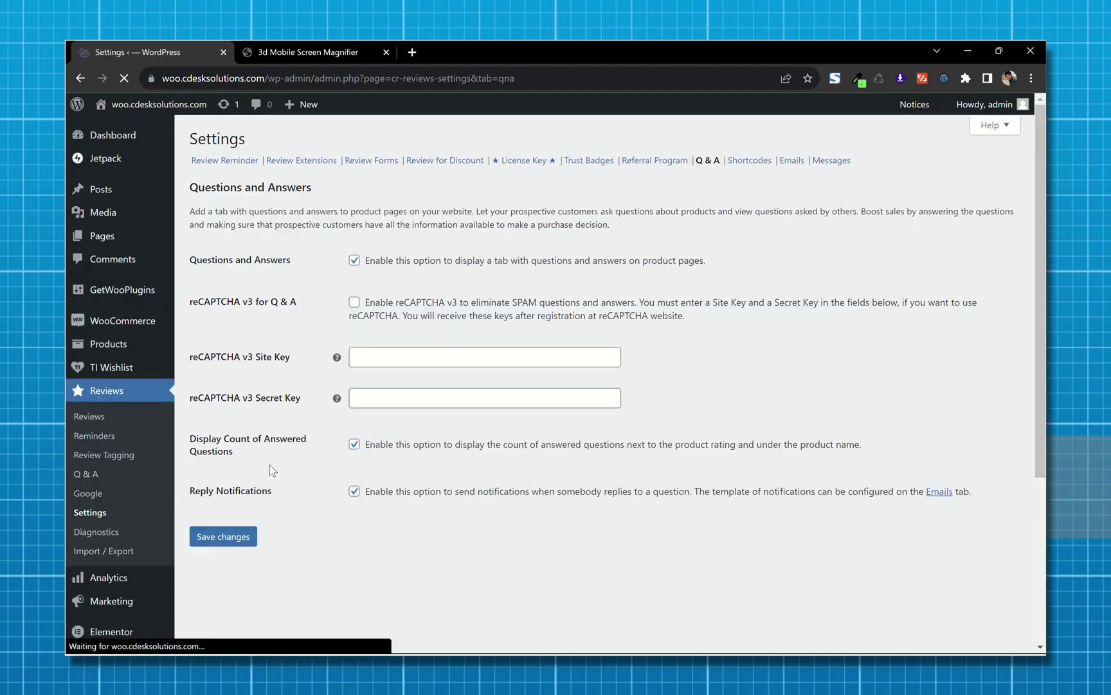
Save the Review Reminder email template unchanged, then return to the magnifier product page
click(792, 161)
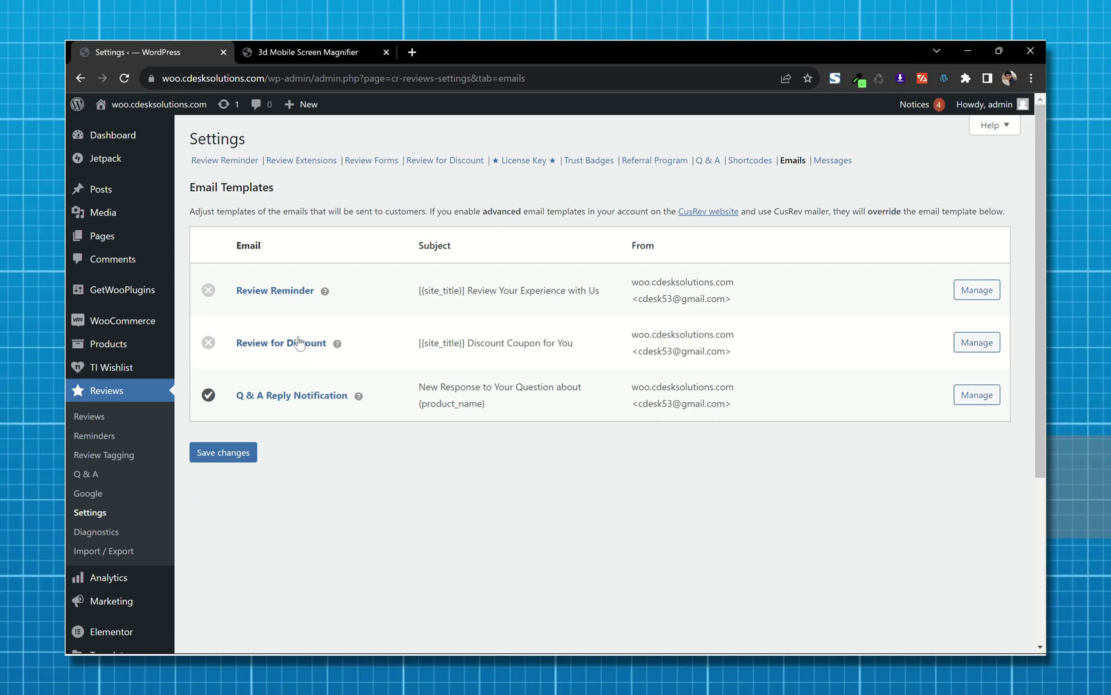
click(977, 290)
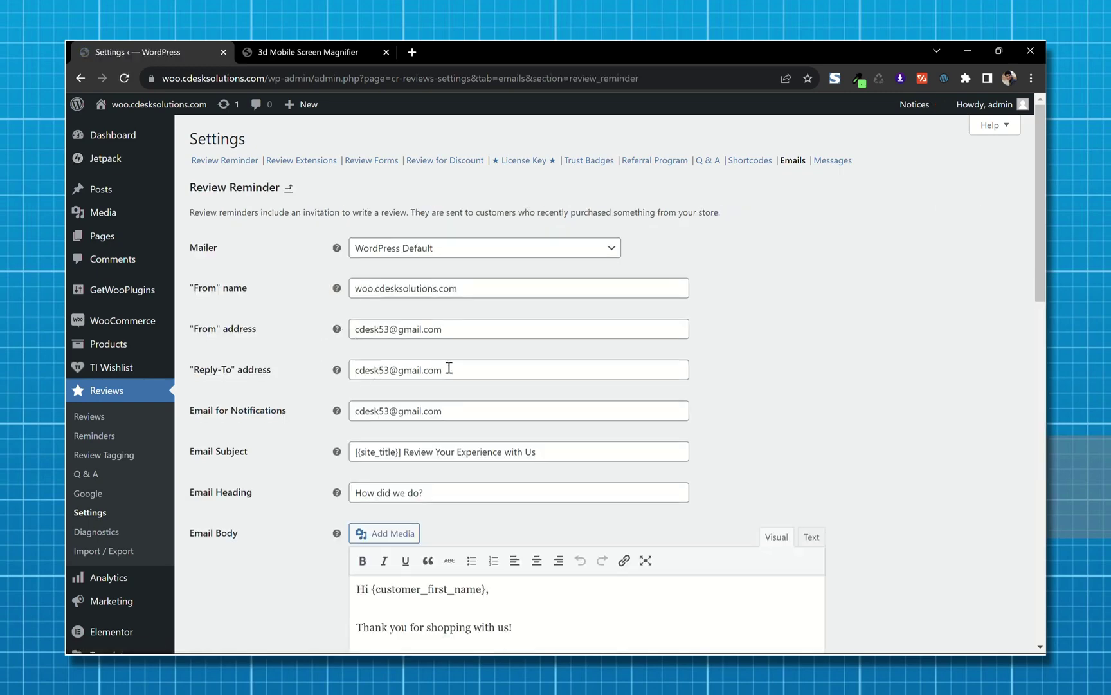
scroll(449, 368, down, 3)
scroll(449, 372, down, 10)
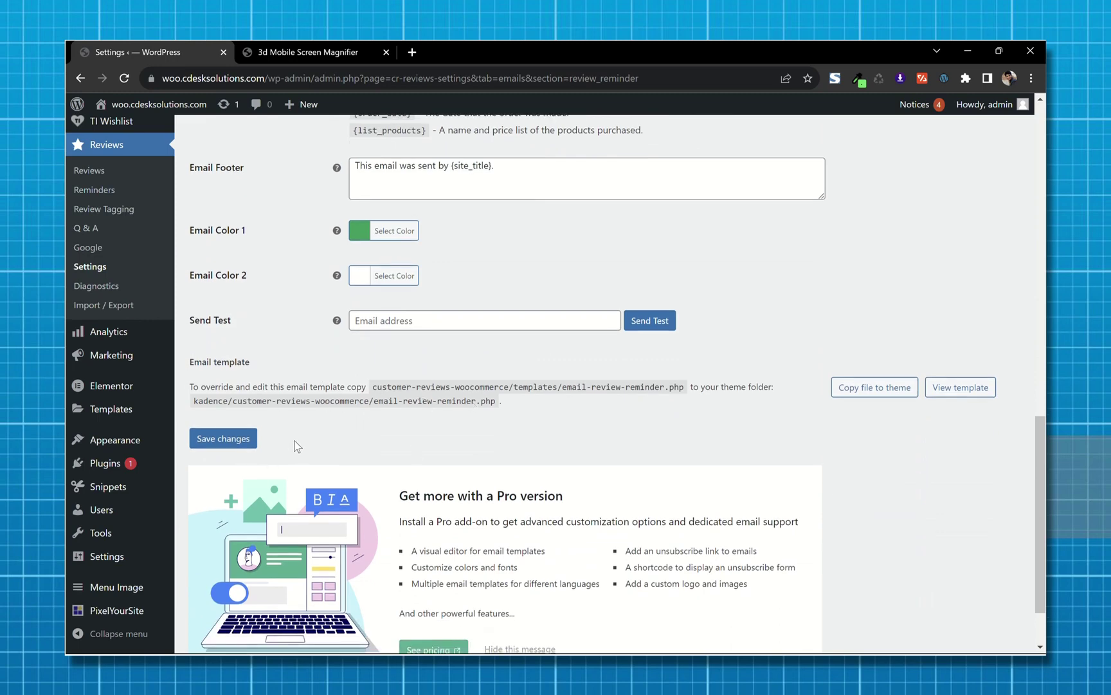
click(224, 443)
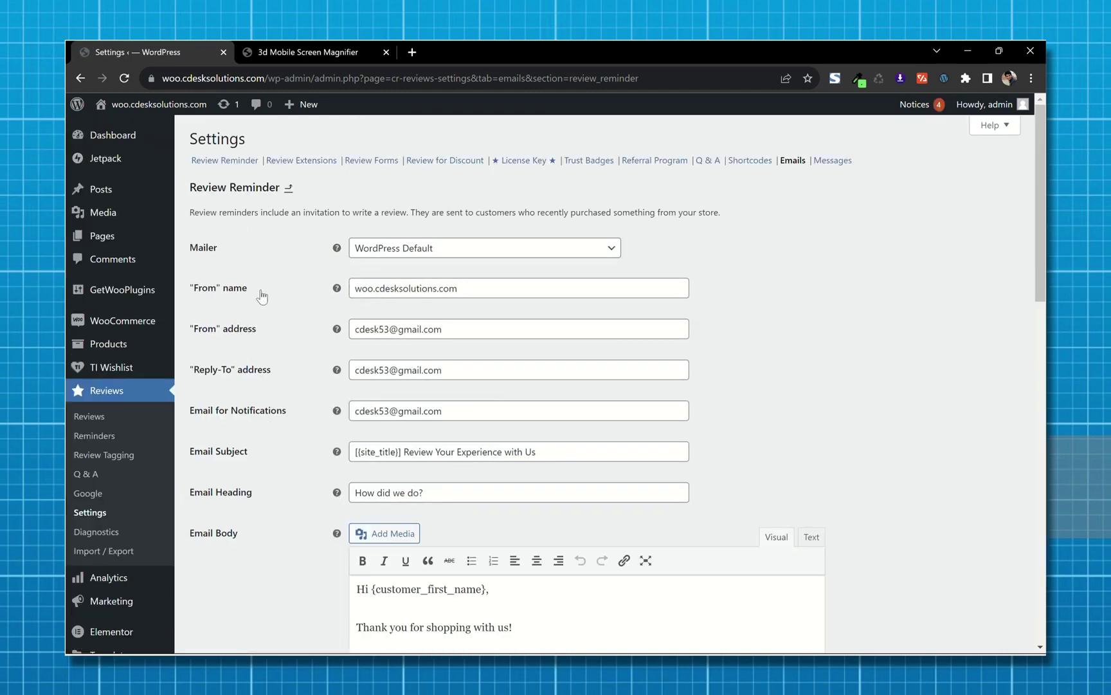
click(366, 46)
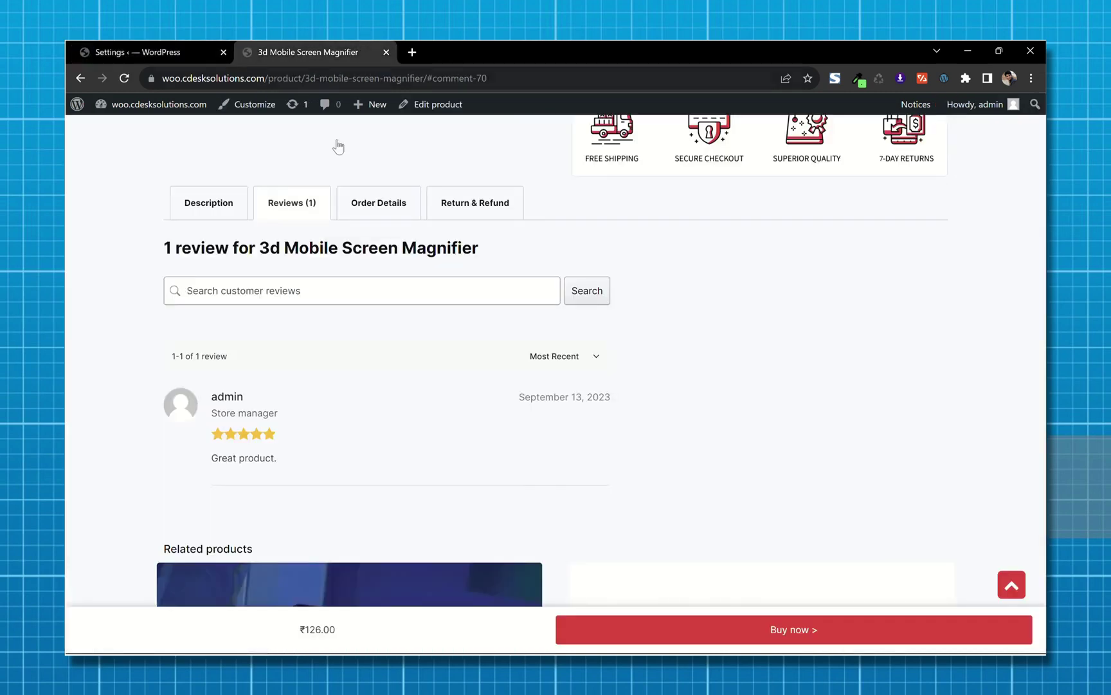
Reload the product page and scroll to the 5.0 rating summary bars and vote icons
click(124, 78)
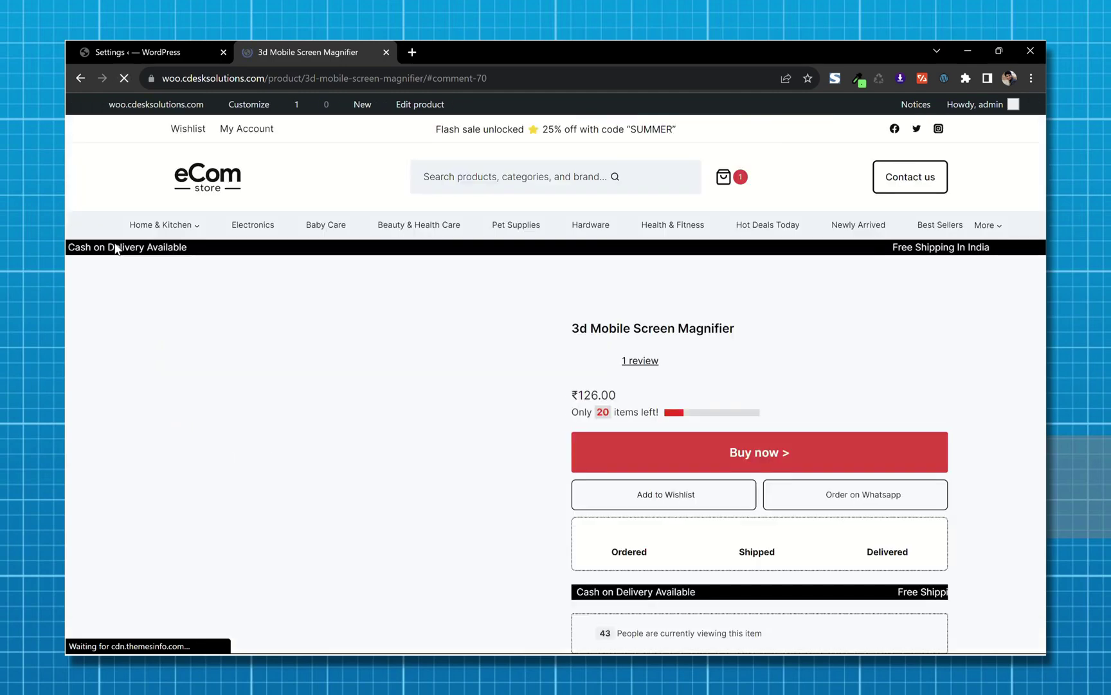
scroll(114, 280, up, 4)
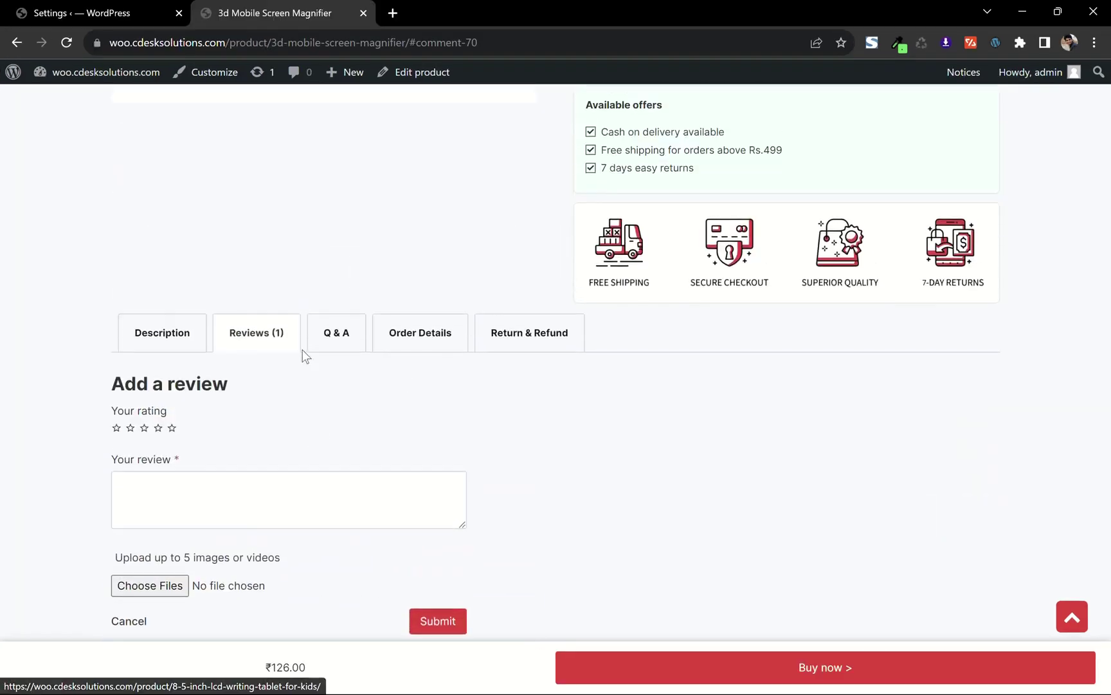
scroll(306, 355, down, 3)
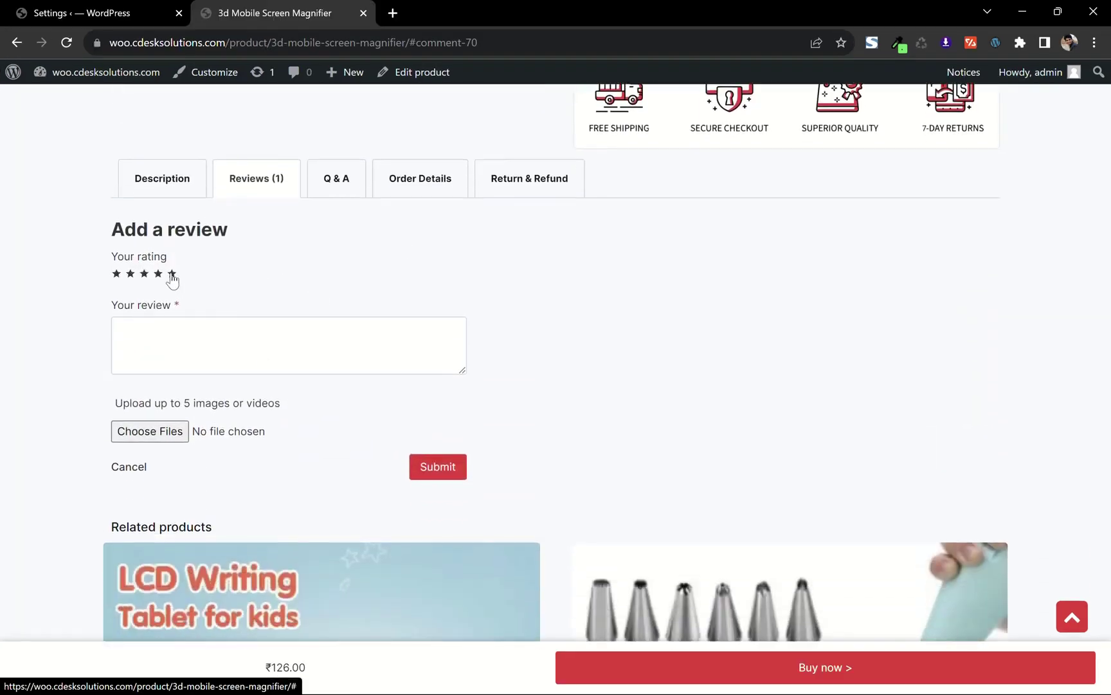
Post a five-star review 'Great purchase. Good Support.' with photo_2021-06-08_00-24-39.jpg attached
click(171, 277)
click(178, 337)
text(Grea)
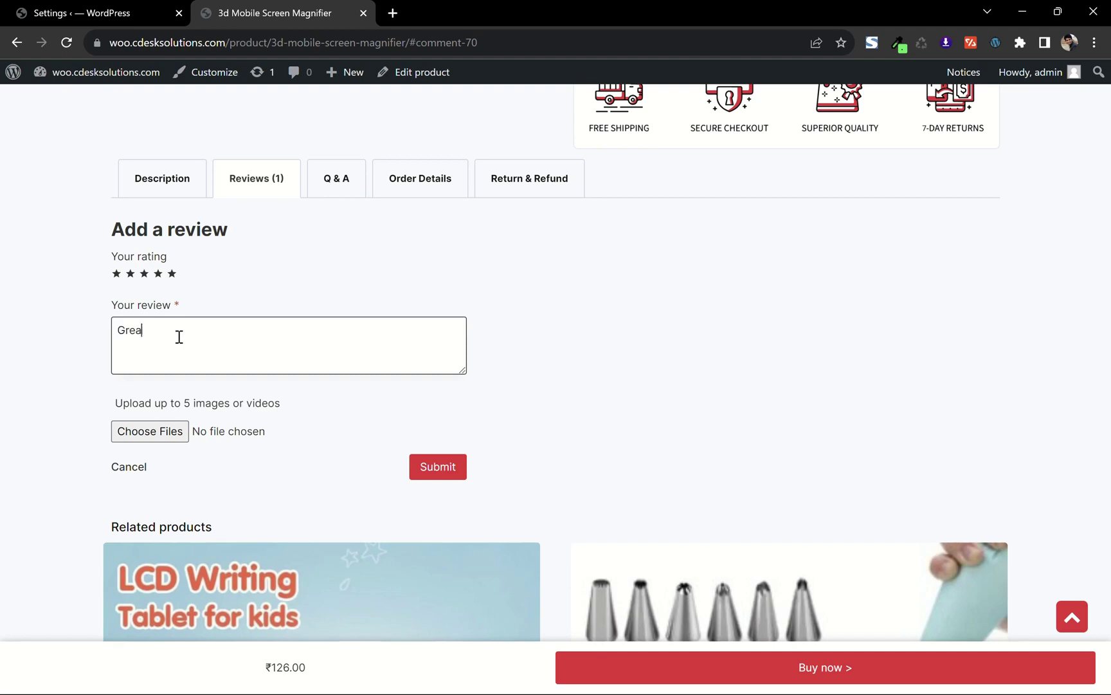
text(t purchase. Good Support.)
click(154, 443)
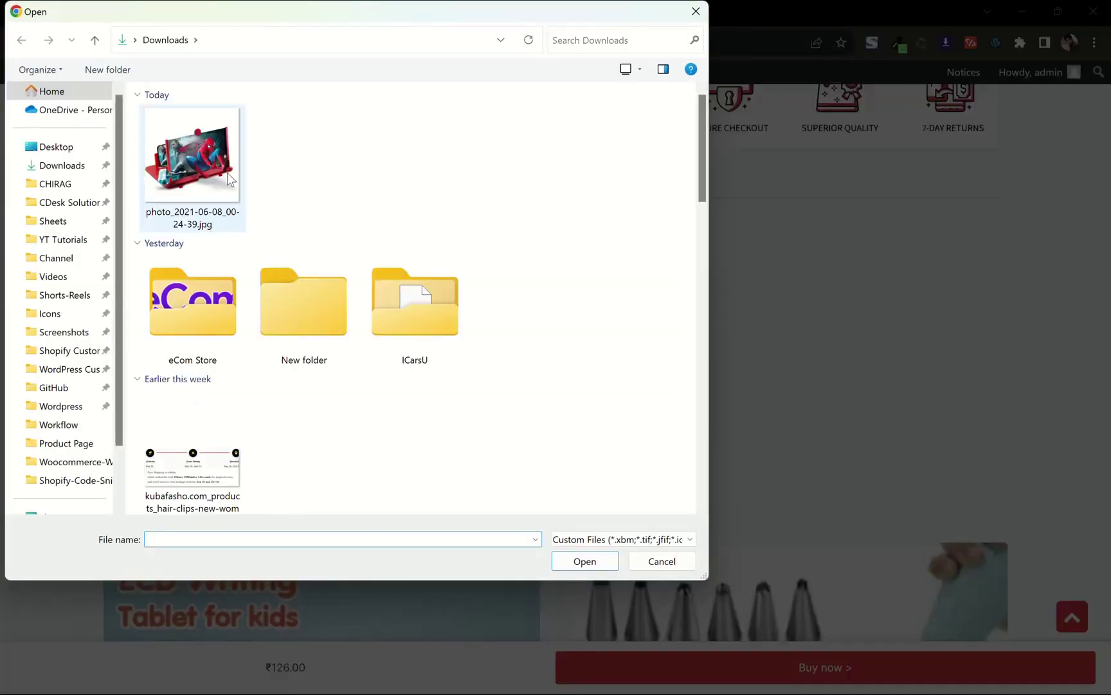
click(229, 175)
click(582, 561)
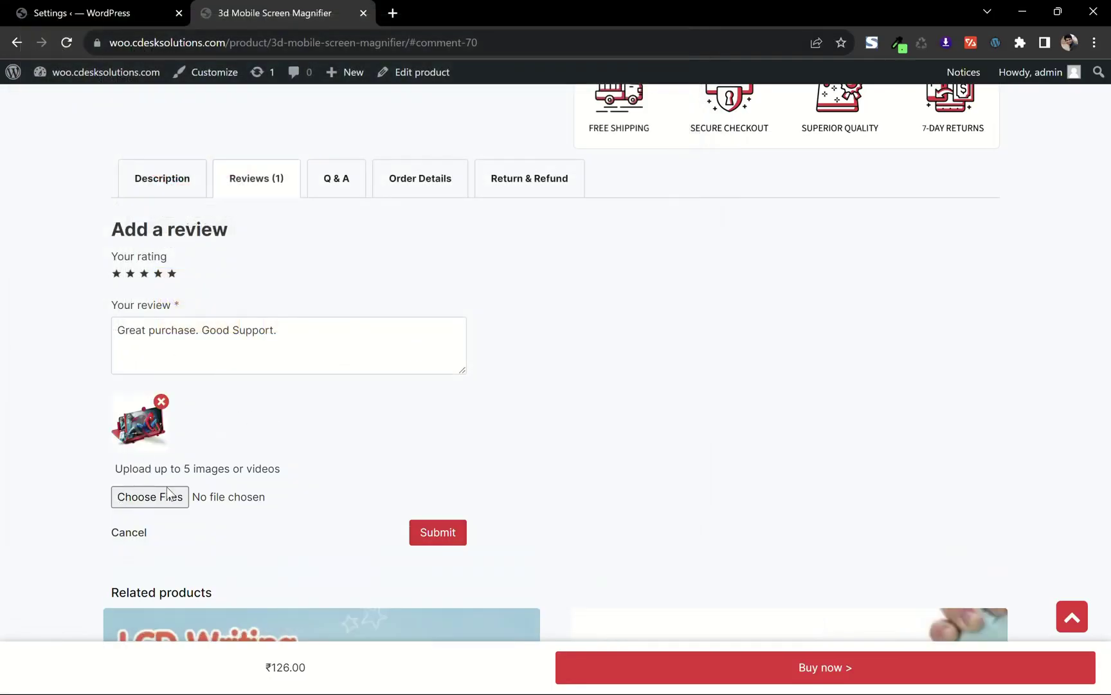
click(444, 536)
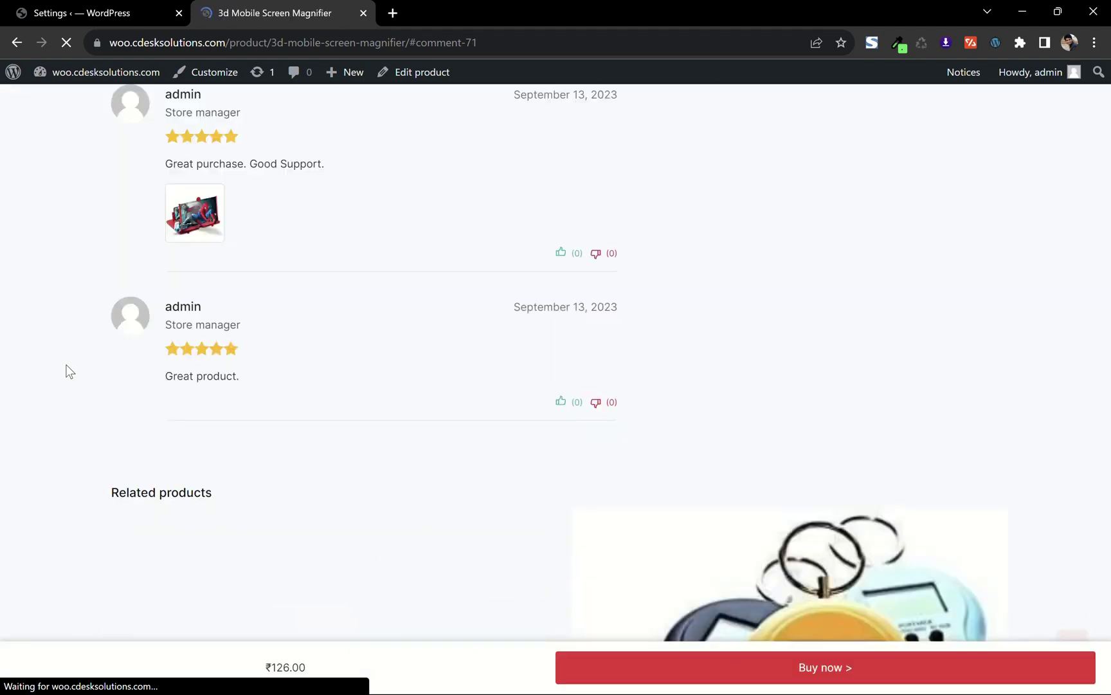
scroll(199, 295, up, 2)
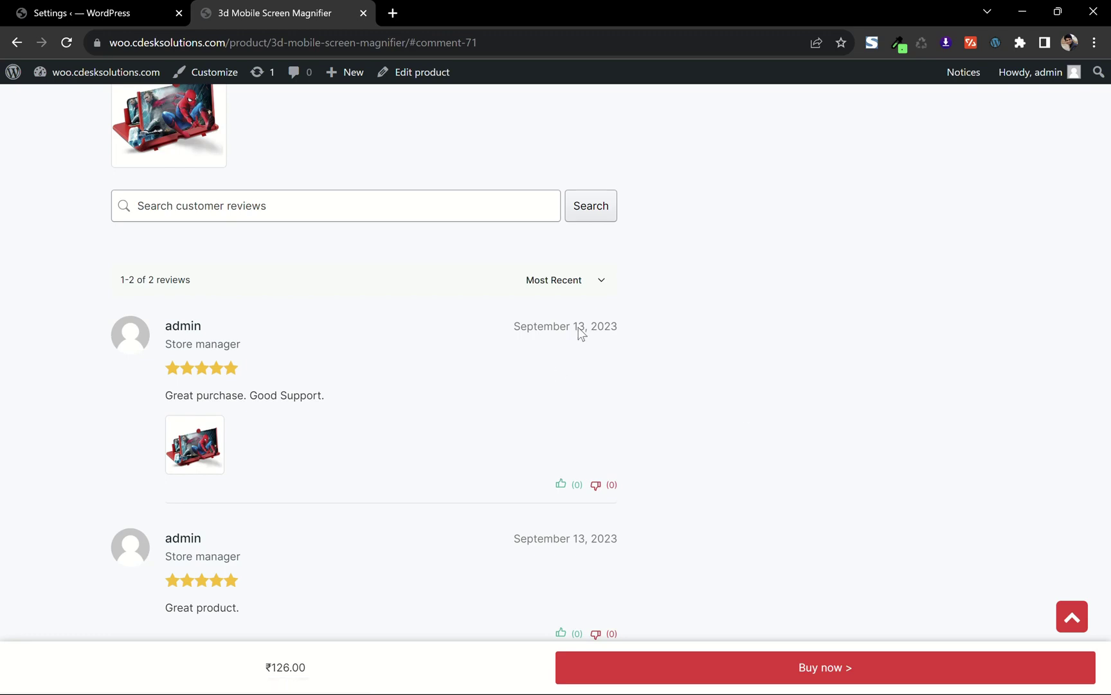
scroll(560, 362, up, 6)
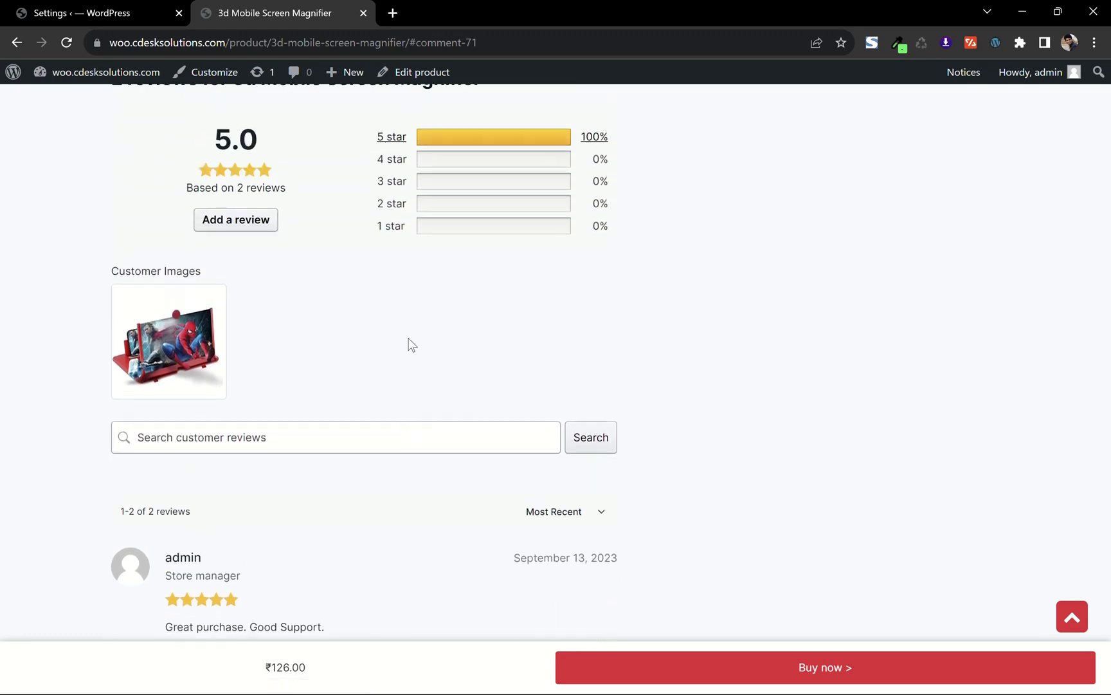
Ask the question 'When will get my order?' in the Q & A tab, then return to the admin tab
click(338, 182)
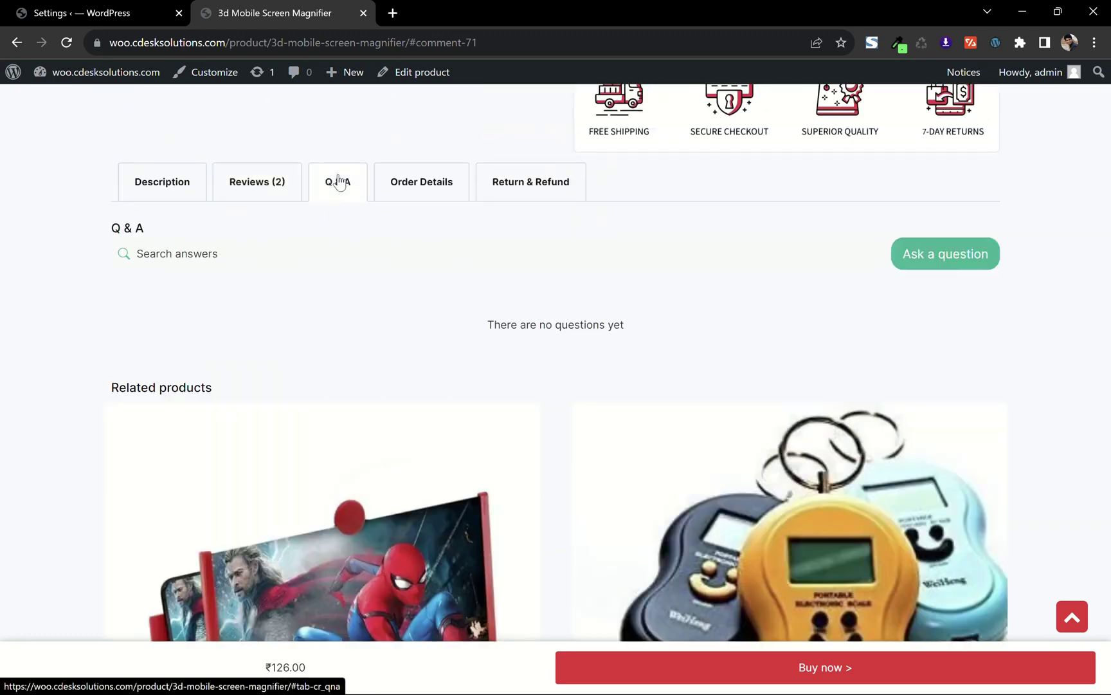
click(929, 259)
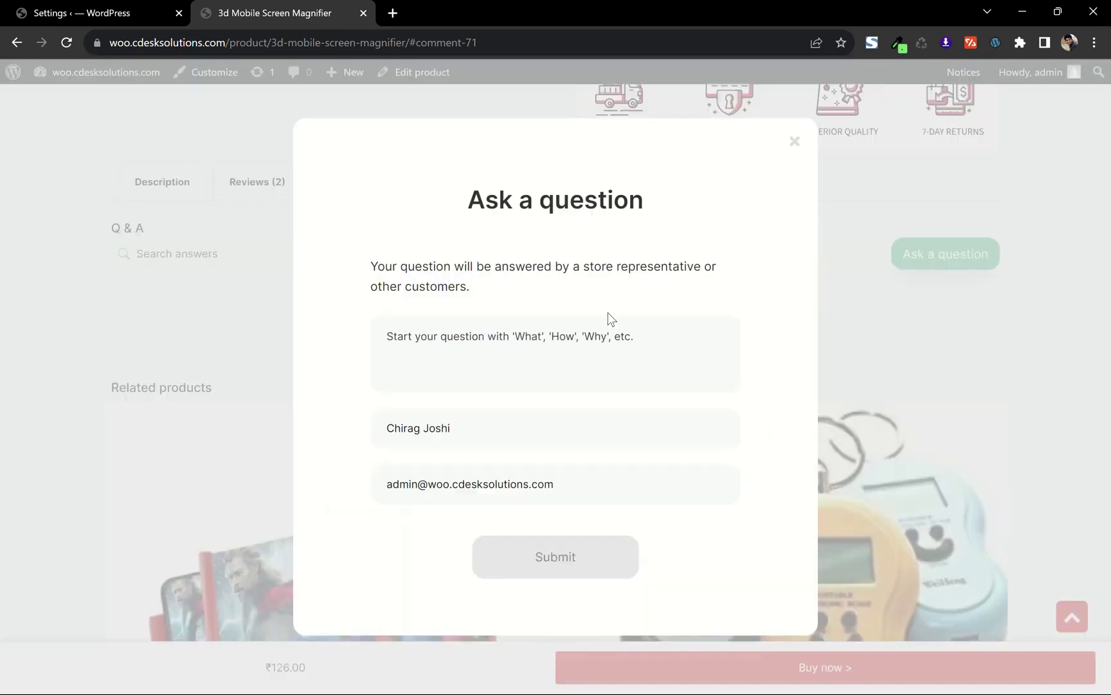
click(516, 335)
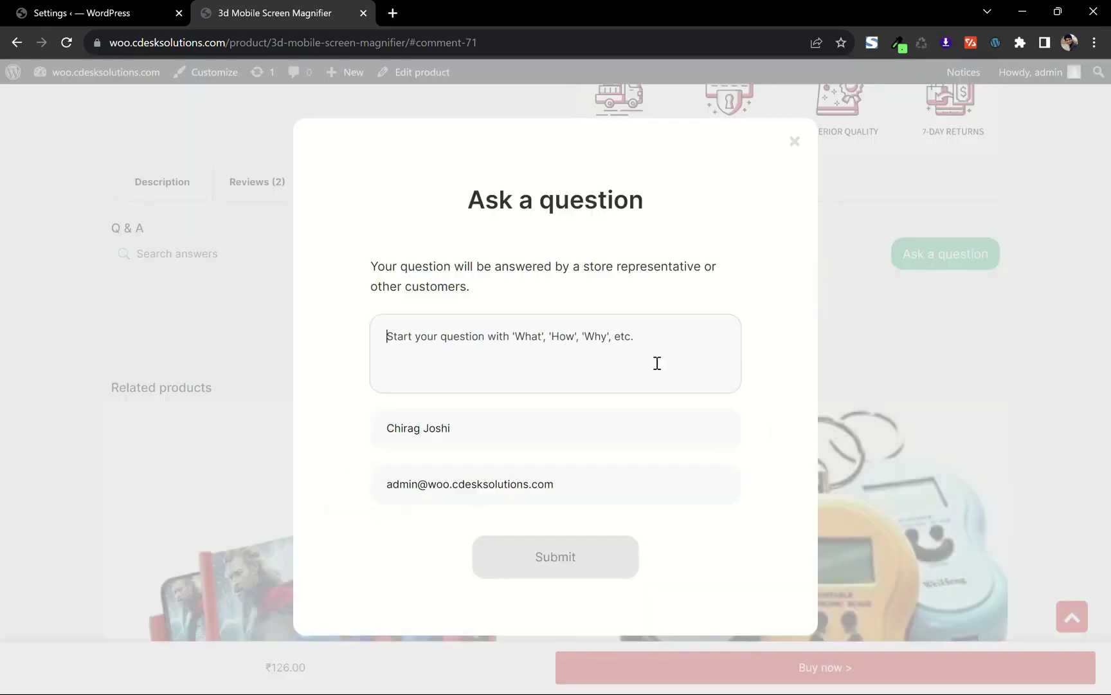
text(When will get my order?)
click(498, 431)
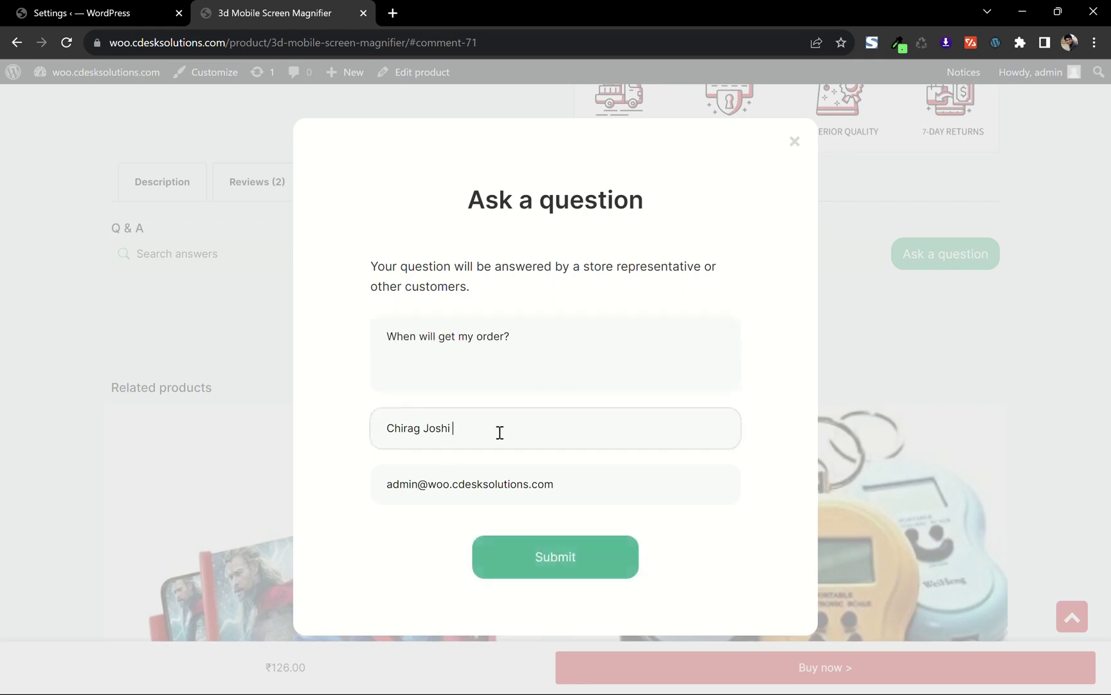
click(589, 484)
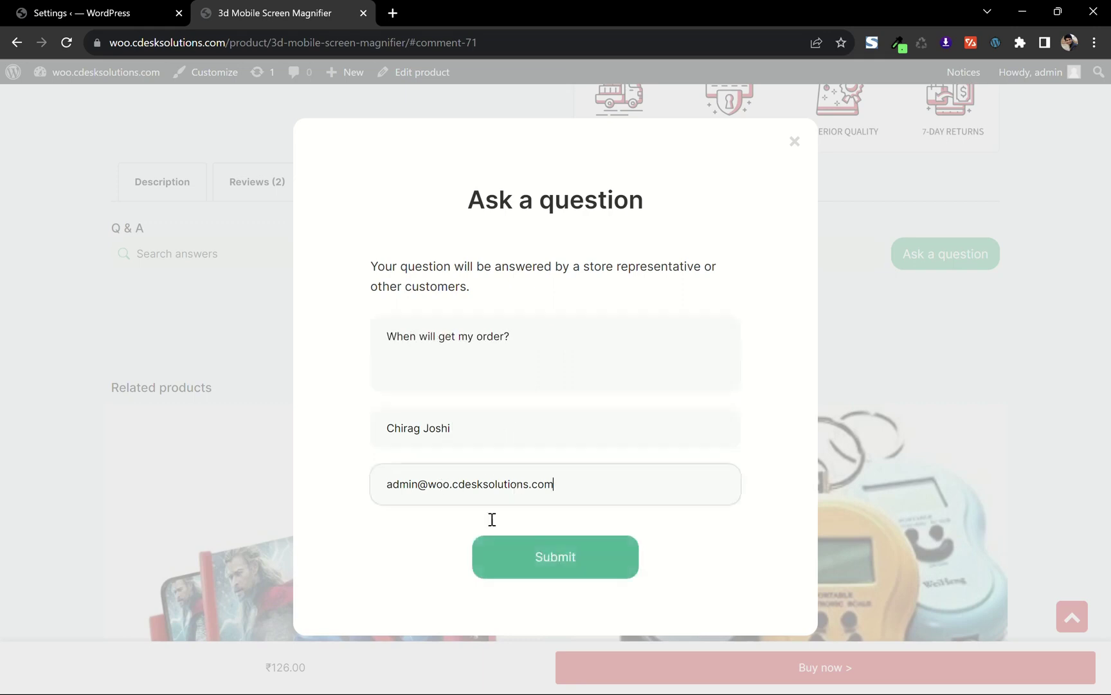
click(496, 556)
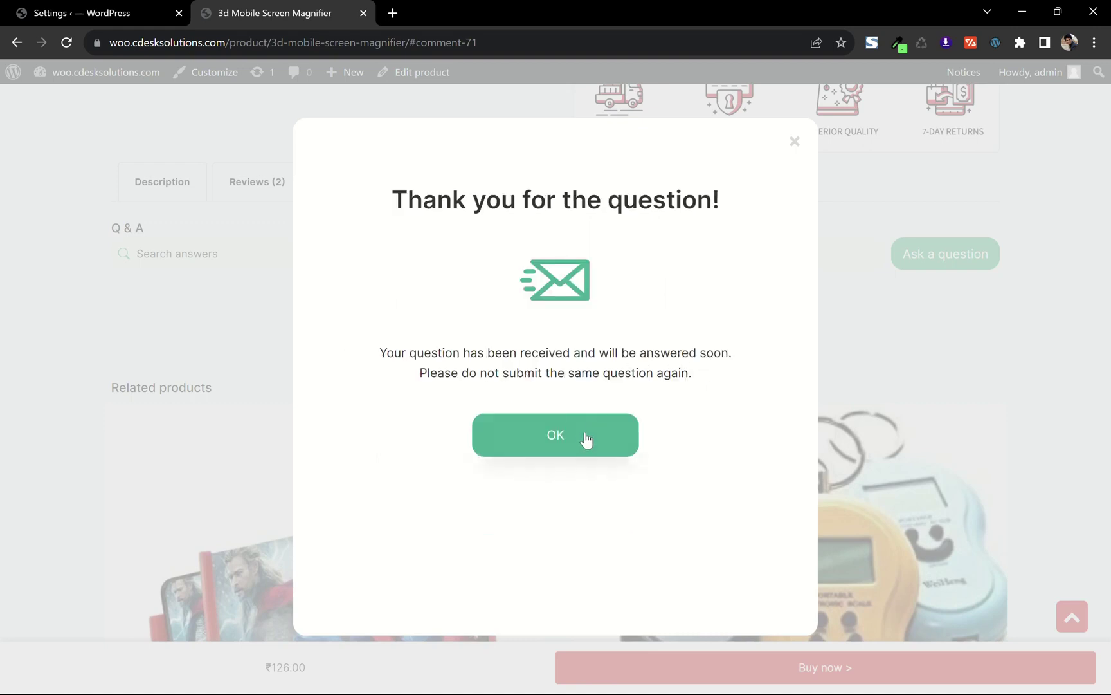
key(ctrl+Tab)
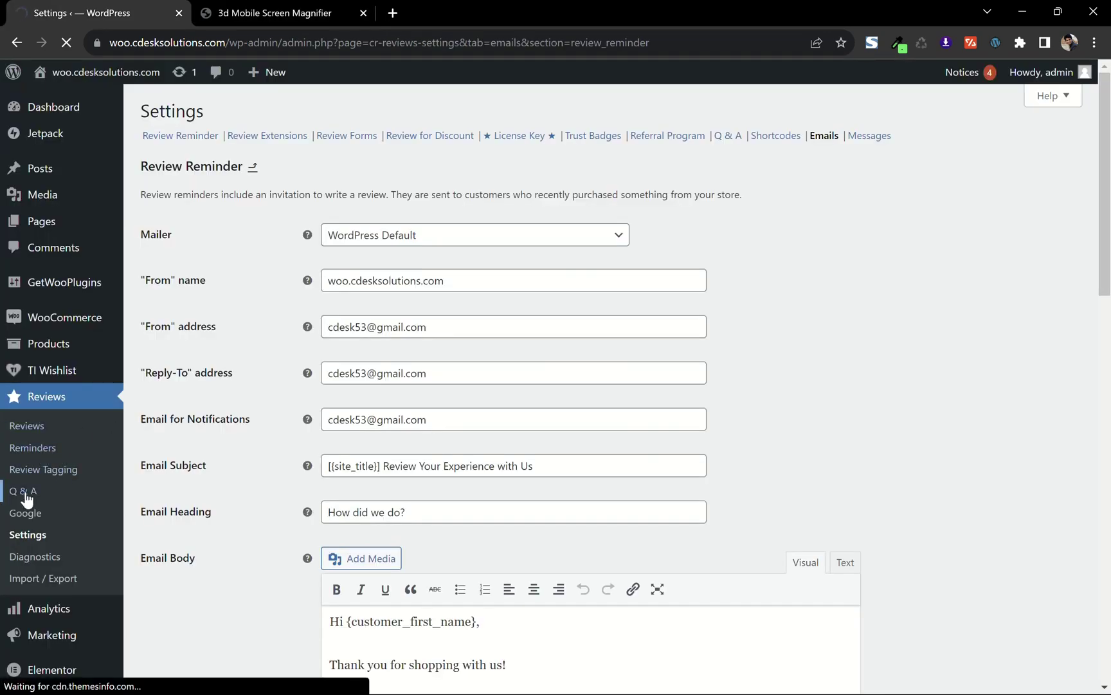
Reply to the question with 'You'll get the delivery in 5-6 days after you place the order.'
click(24, 493)
mouse_move(405, 256)
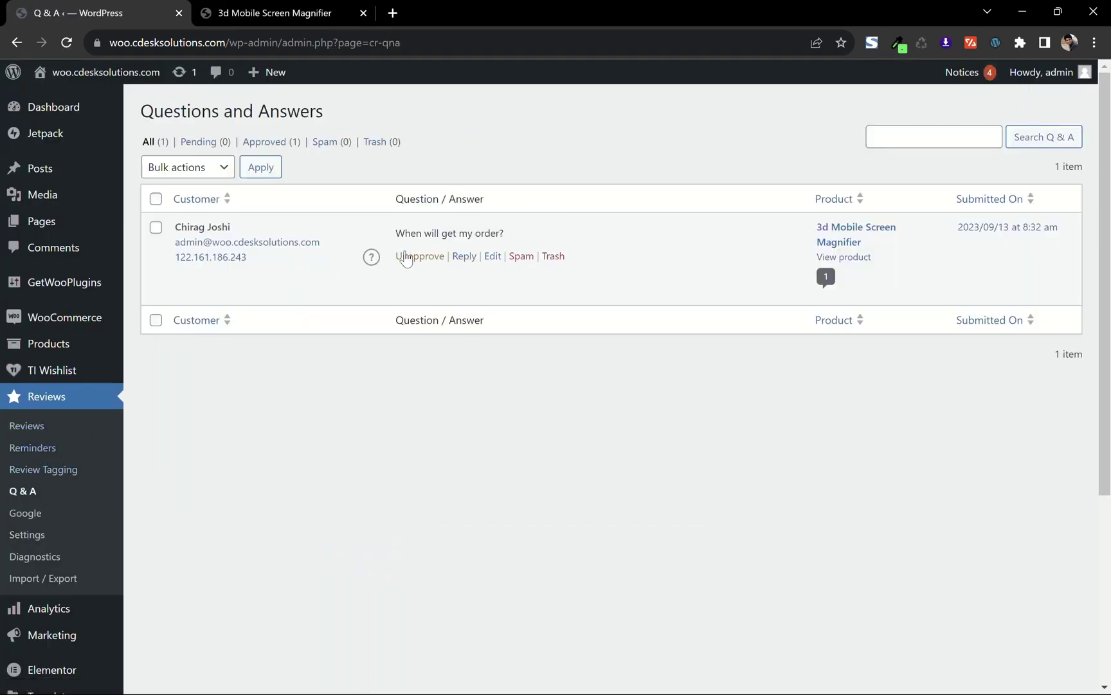
click(465, 257)
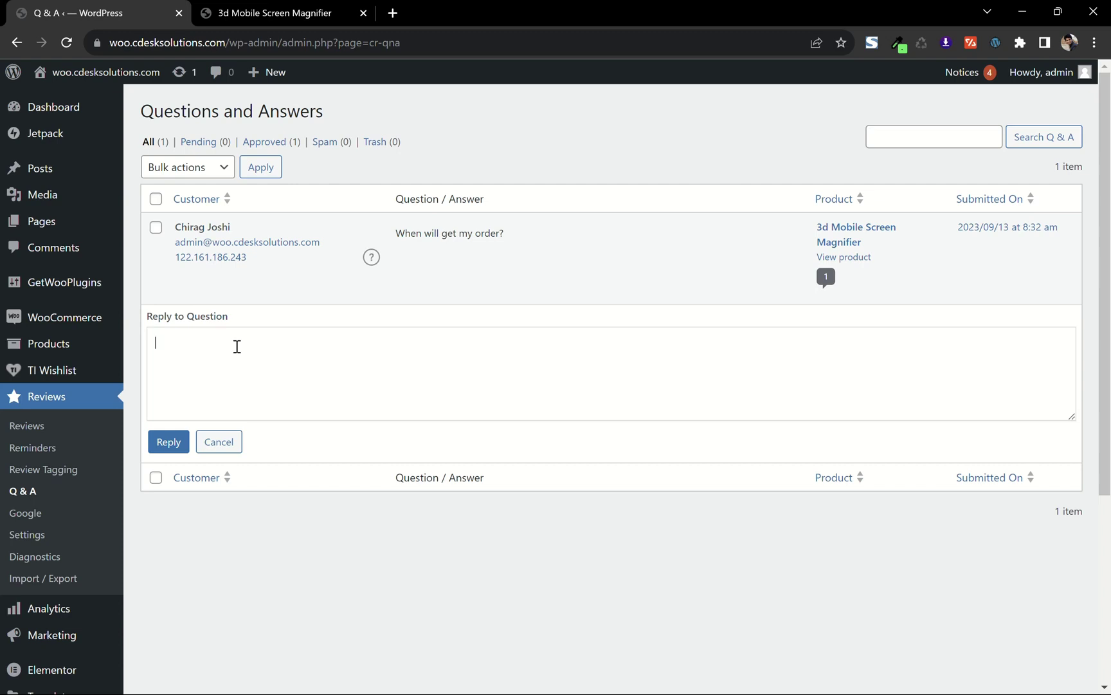
text(You'll get the delivery in 5-6 days after you place the order.)
click(170, 439)
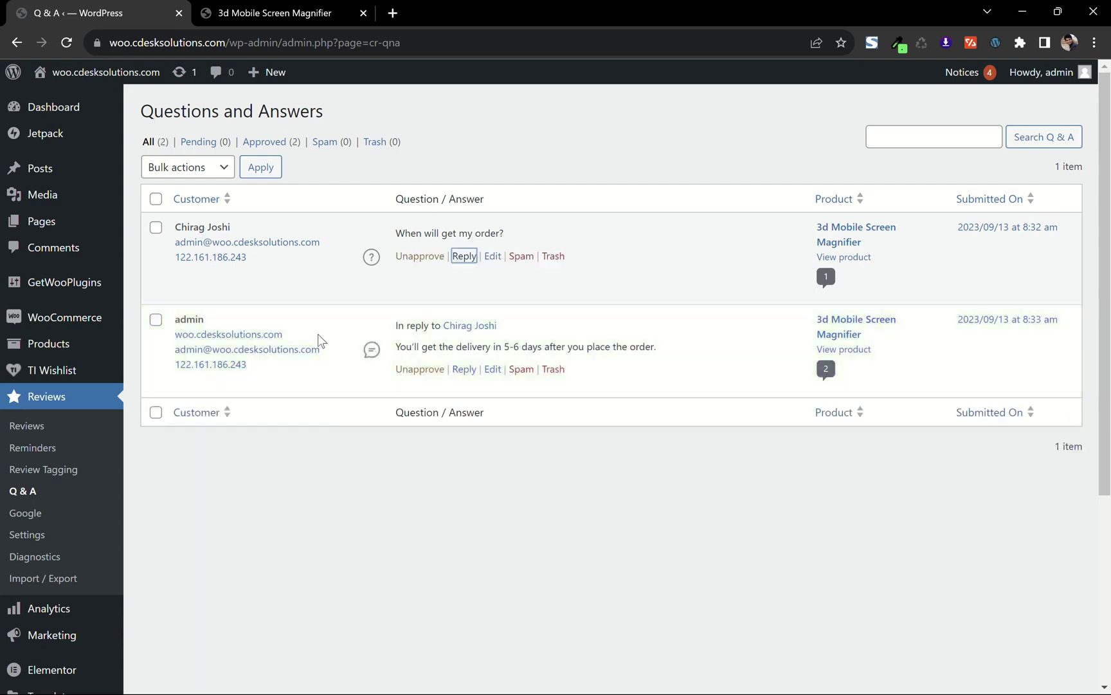
click(339, 9)
Reload the product page and view the Q & A (1) tab showing the answered question
click(65, 41)
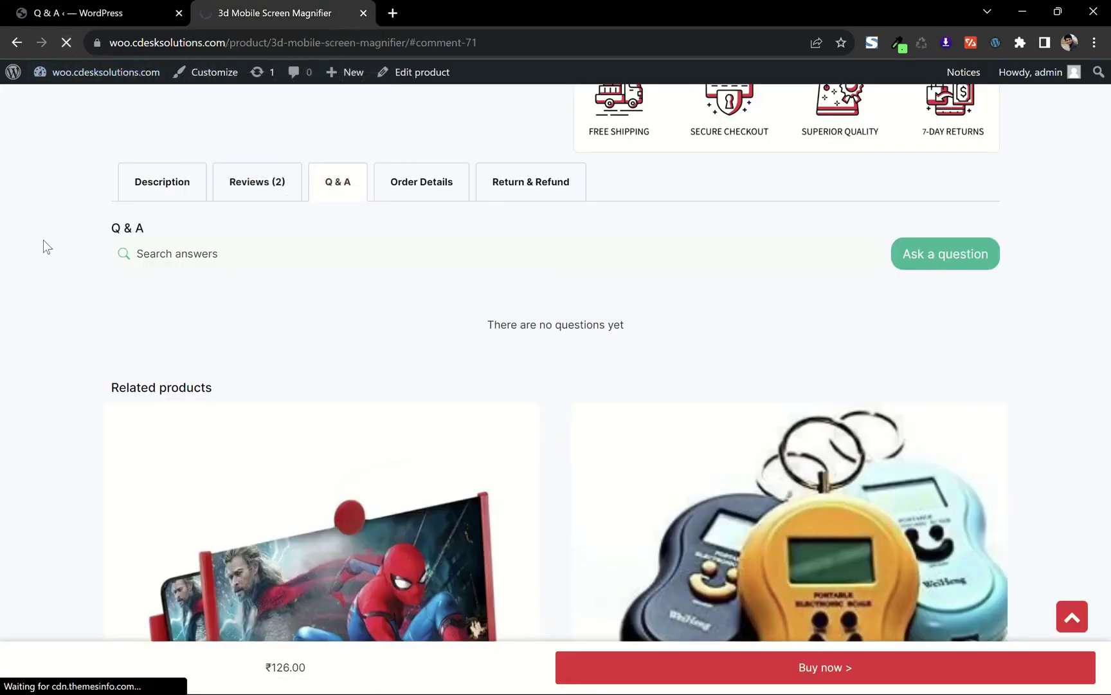
scroll(280, 314, up, 10)
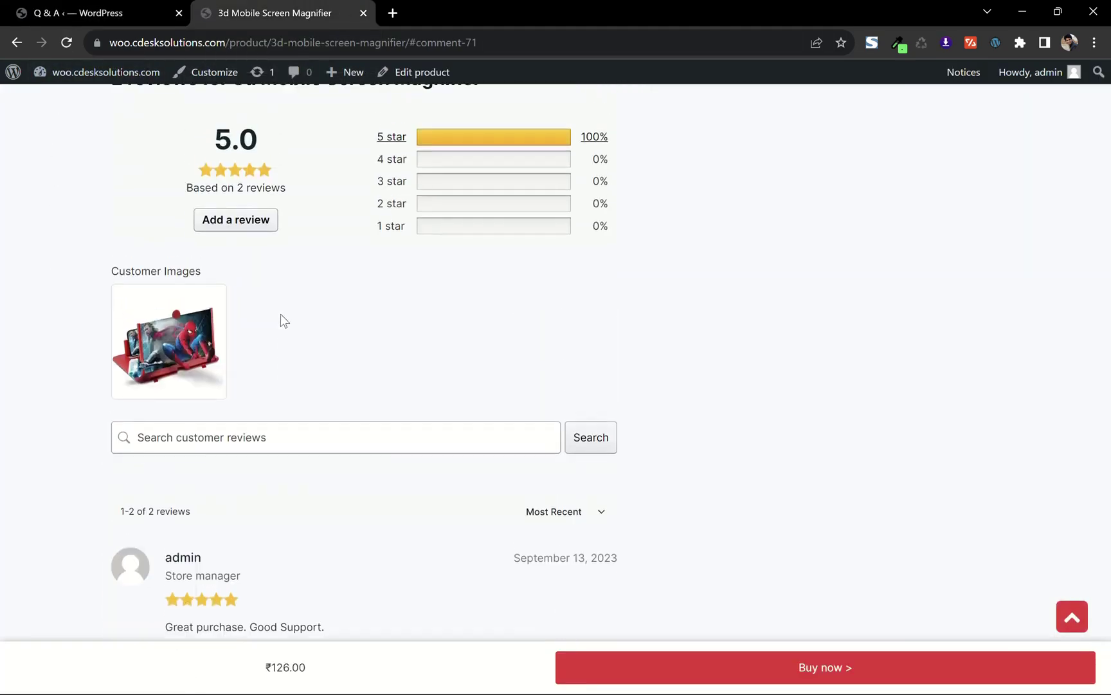
click(351, 269)
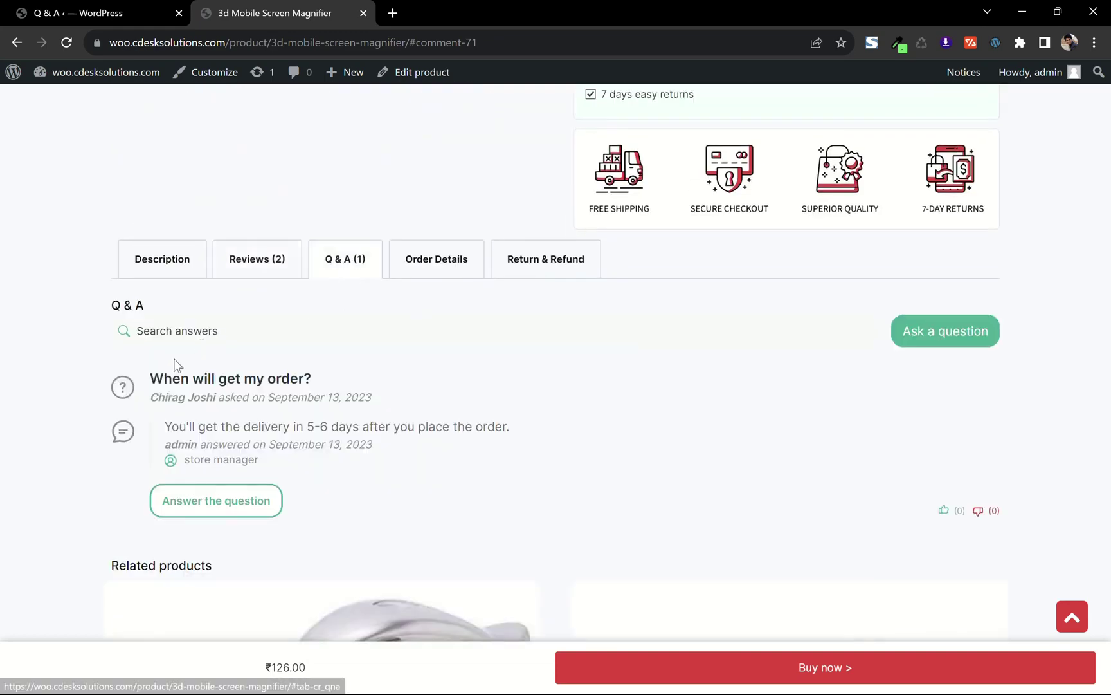
scroll(166, 357, down, 1)
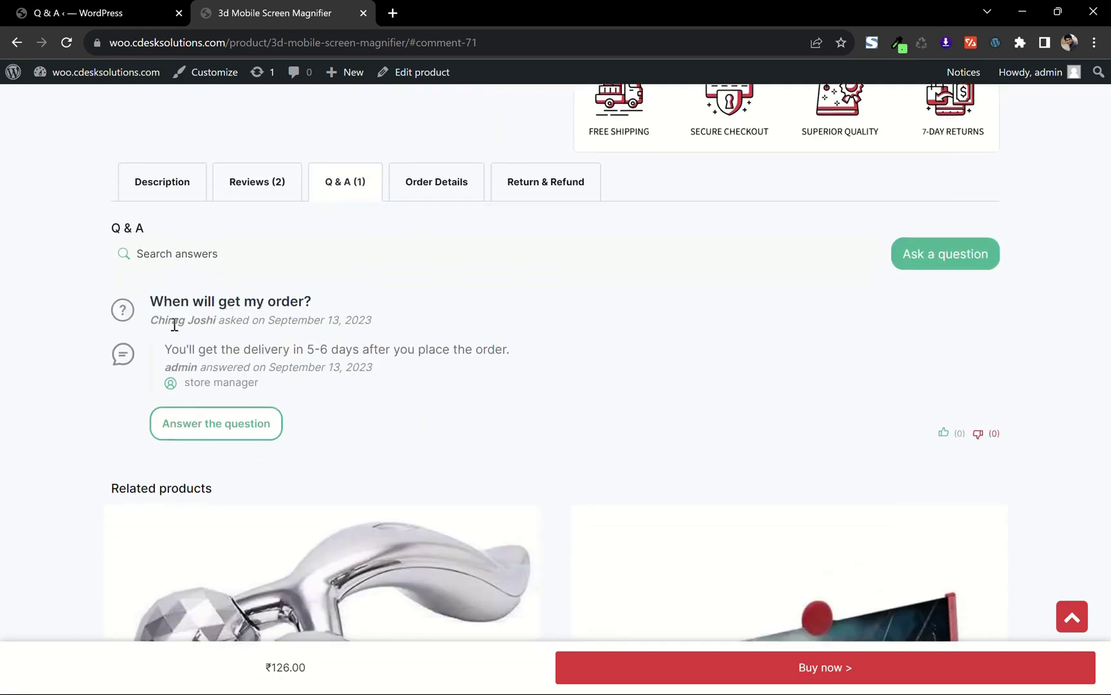